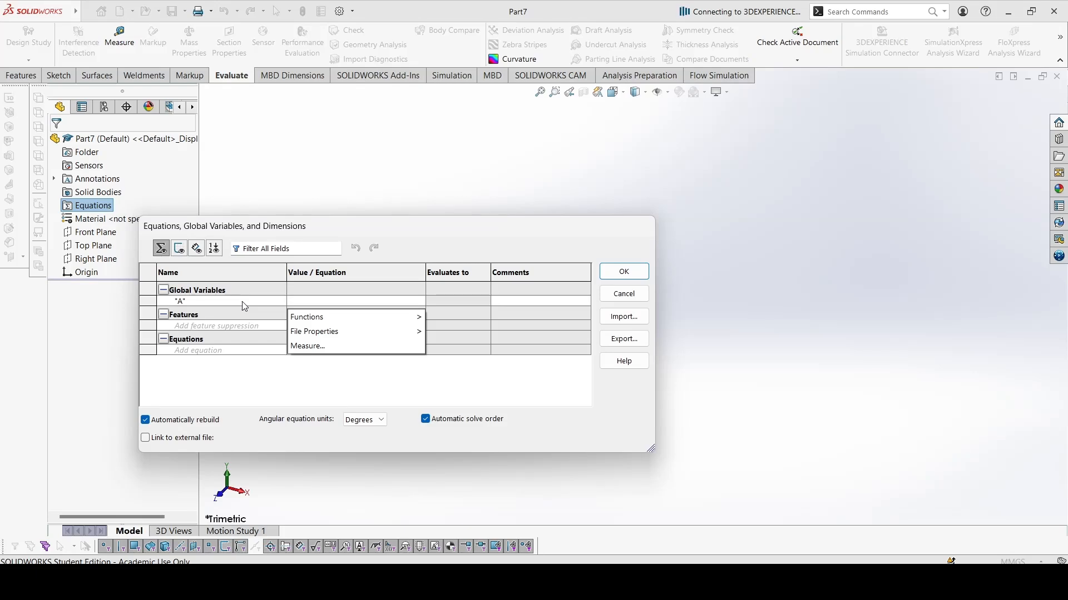
- Define the global variables A = 35, B = 80 and C = 1 and accept the equations
{"action": "type", "text": "35"}
{"action": "key", "text": "Return"}
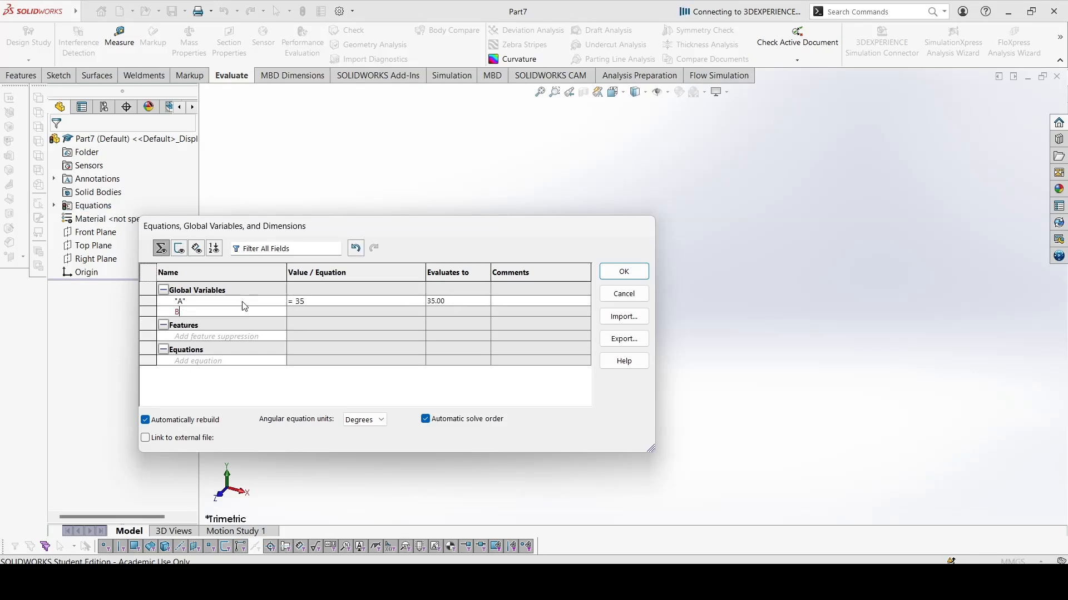
{"action": "key", "text": "Tab"}
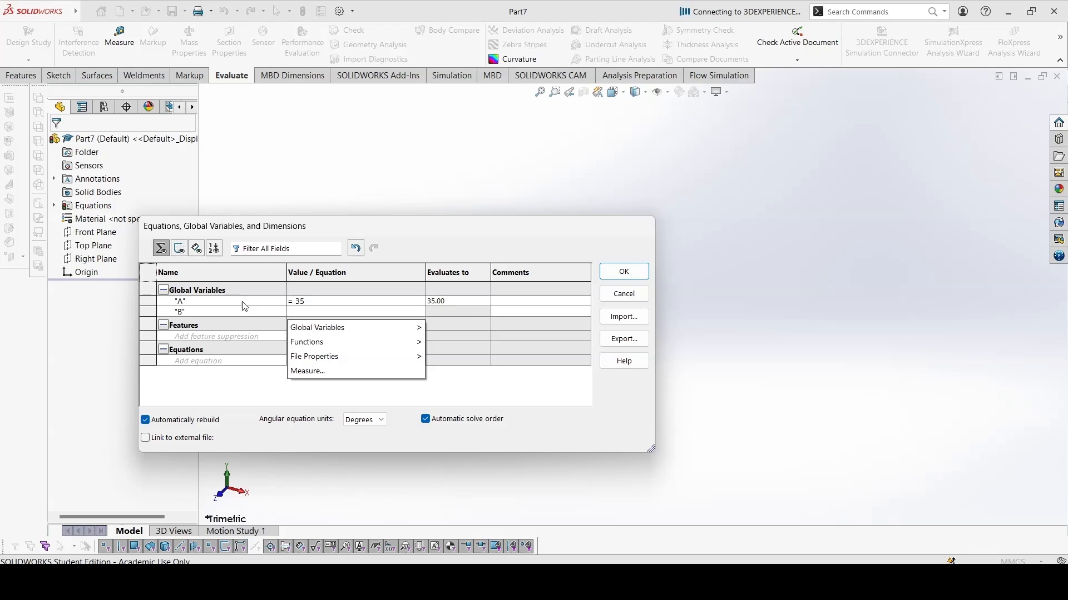
{"action": "type", "text": "80"}
{"action": "key", "text": "Return"}
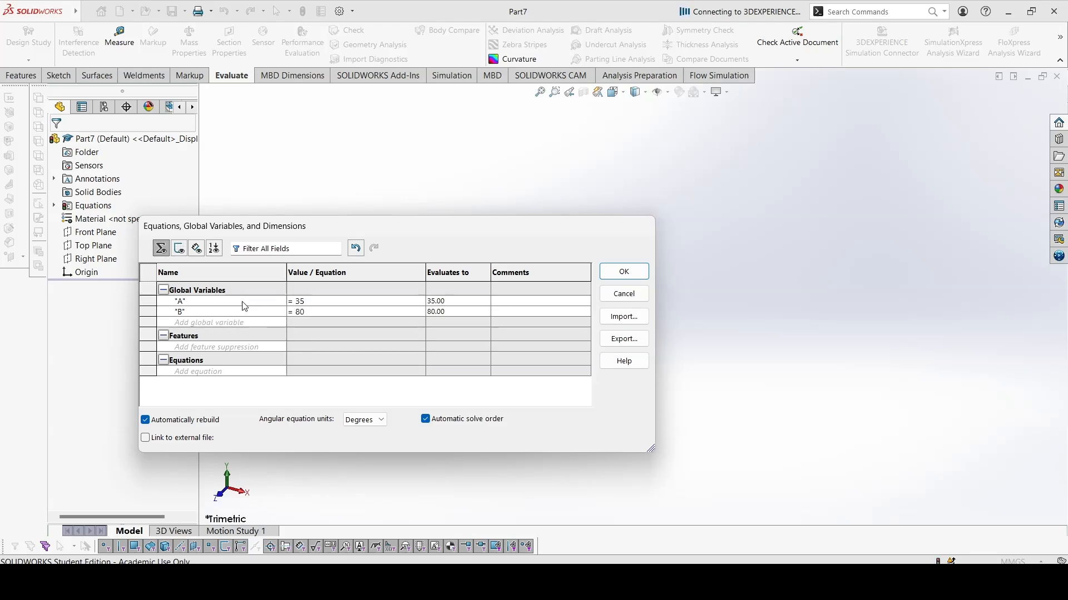
{"action": "key", "text": "Tab"}
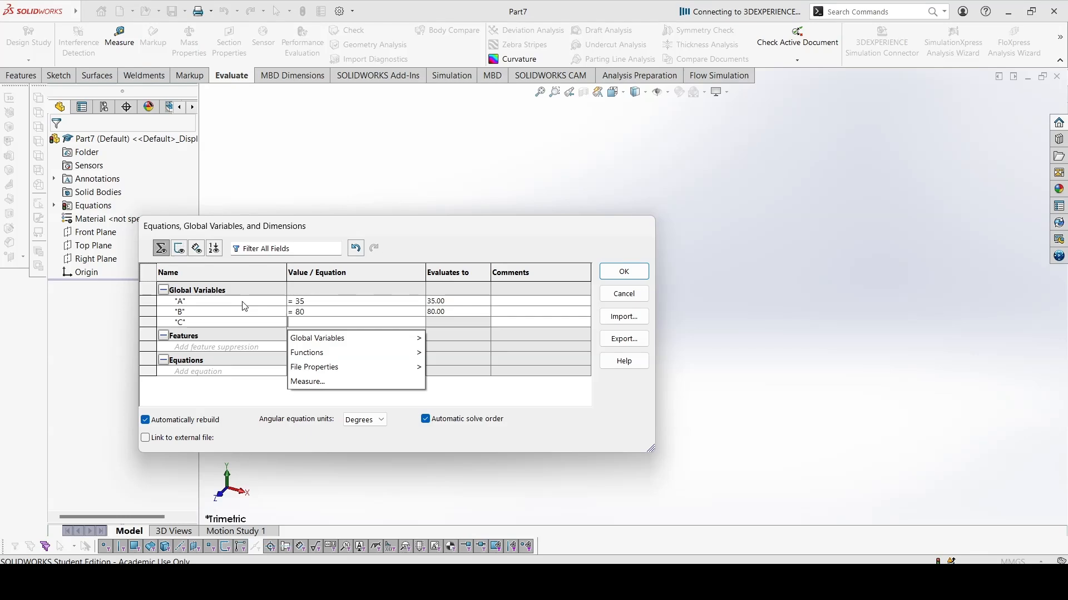
{"action": "type", "text": "1"}
{"action": "key", "text": "Return"}
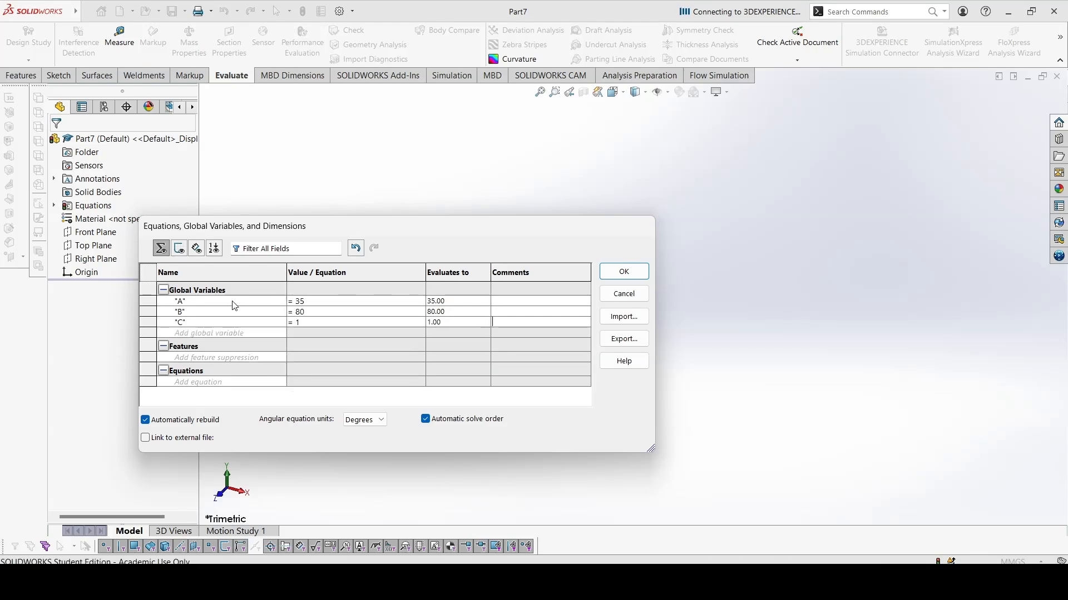
{"action": "left_click", "coordinate": [613, 277]}
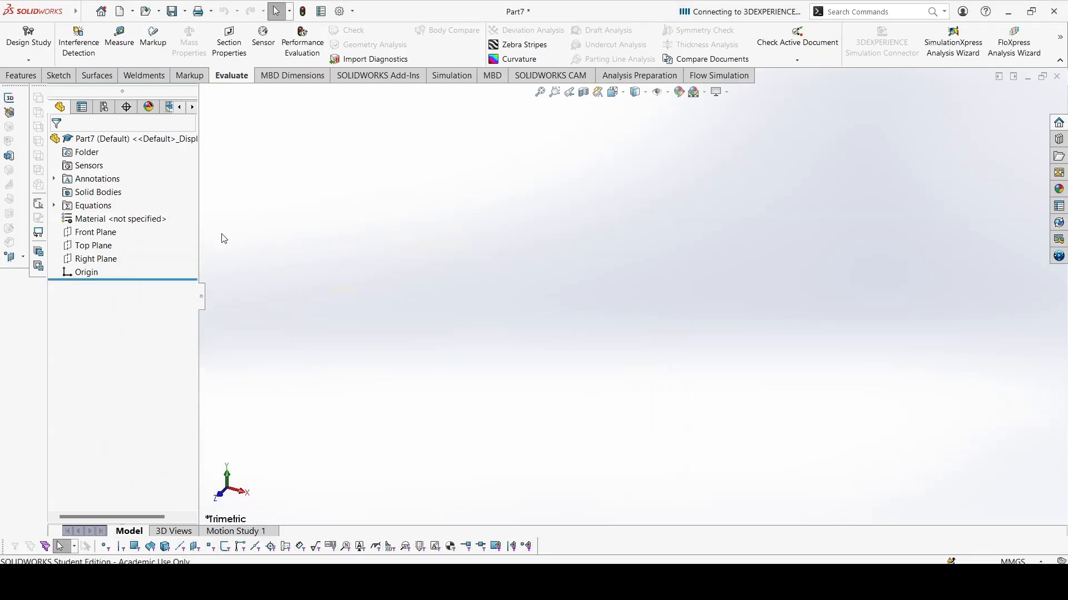
- Assign 1060 Alloy from the Aluminium Alloys as the part's material
{"action": "right_click", "coordinate": [119, 223]}
{"action": "left_click", "coordinate": [155, 231]}
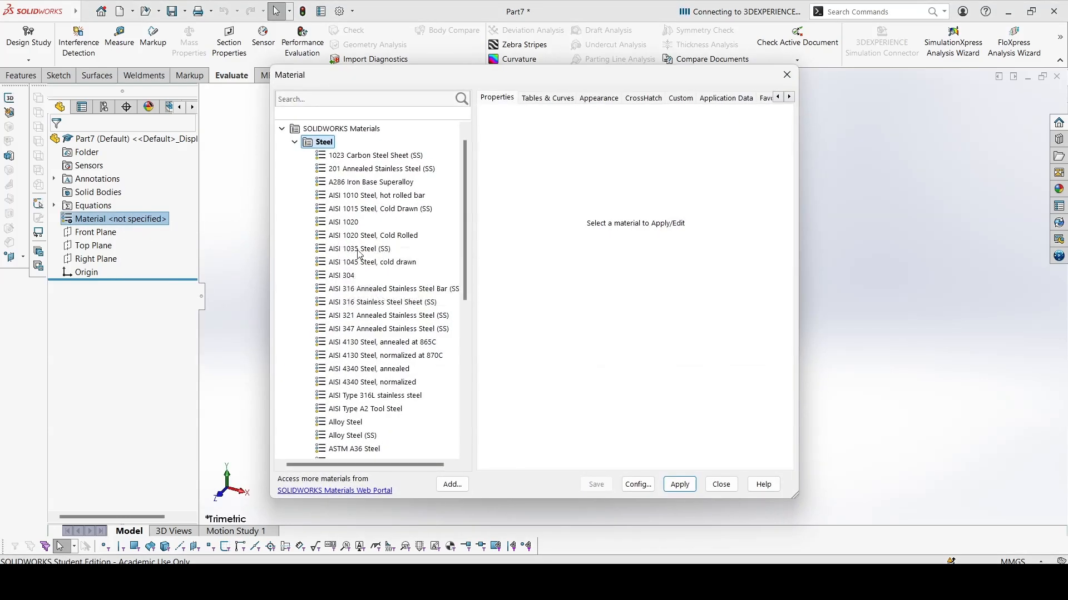
{"action": "scroll", "coordinate": [360, 261], "scroll_direction": "down", "scroll_amount": 5}
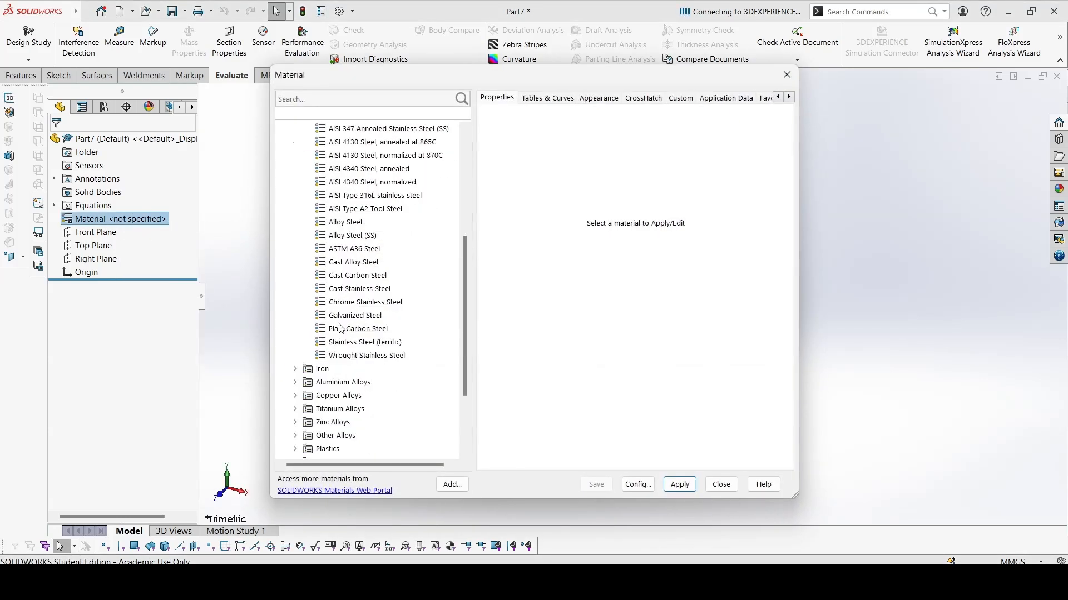
{"action": "left_click", "coordinate": [295, 383]}
{"action": "left_click", "coordinate": [346, 142]}
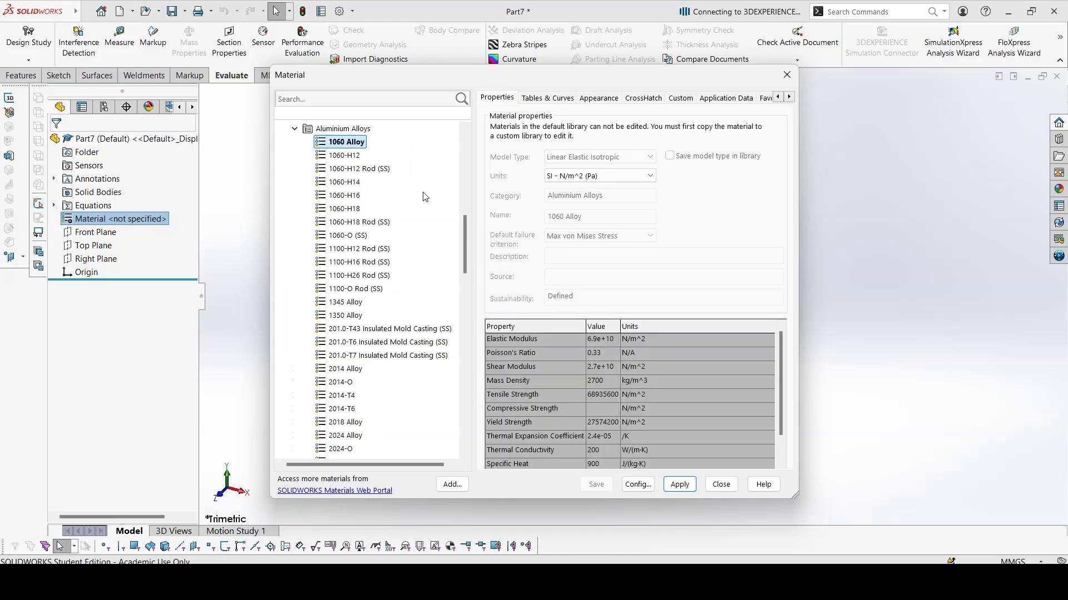
{"action": "left_click", "coordinate": [678, 489]}
{"action": "left_click", "coordinate": [720, 485]}
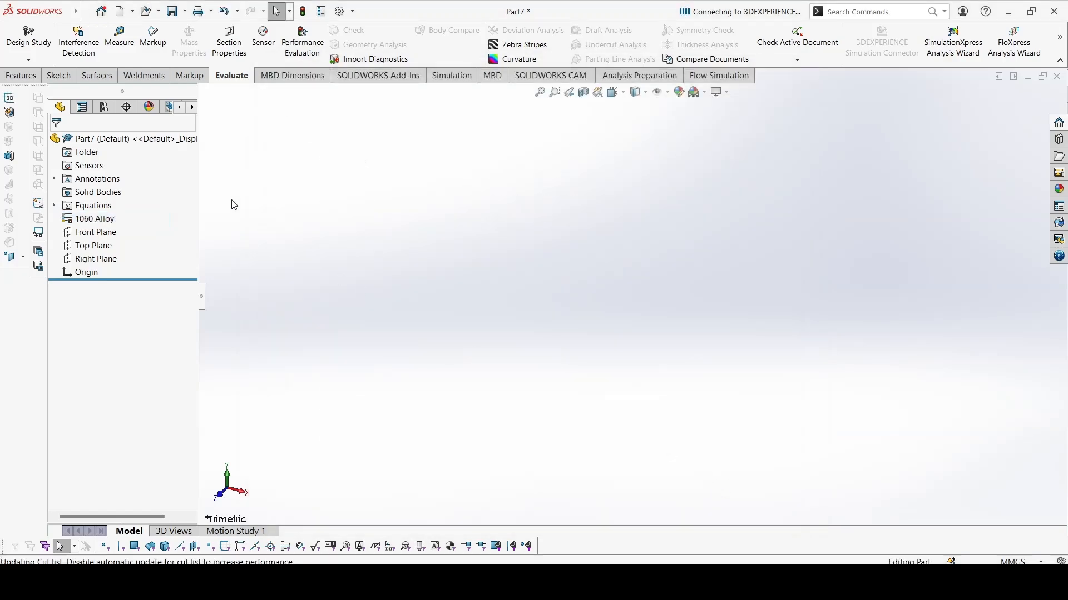
- Add a Mass Properties sensor that tracks the part's mass and show it in the feature tree
{"action": "right_click", "coordinate": [79, 173]}
{"action": "left_click", "coordinate": [97, 177]}
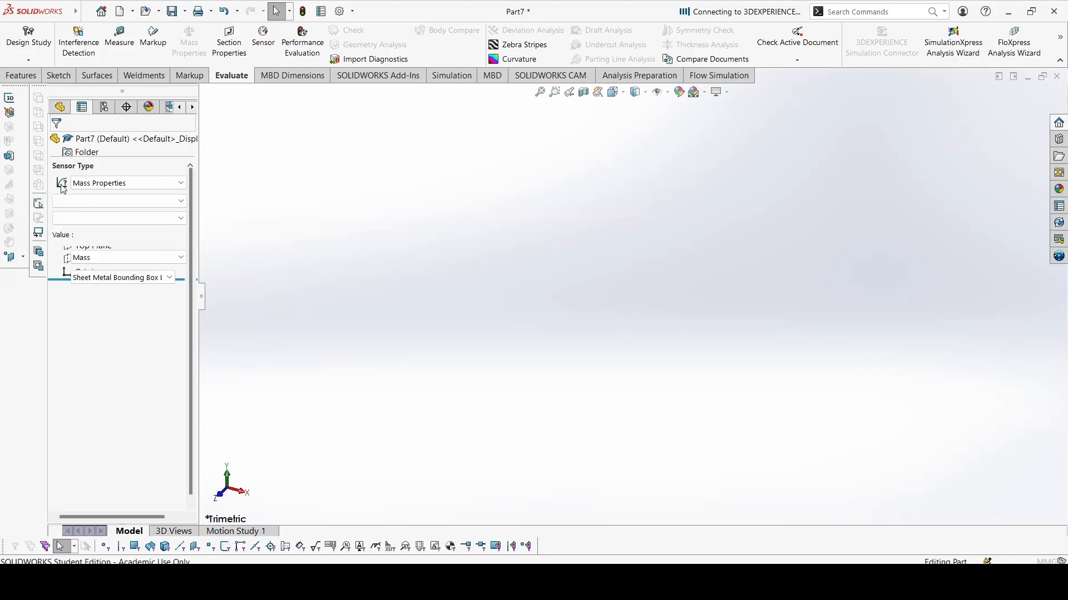
{"action": "left_click", "coordinate": [57, 143]}
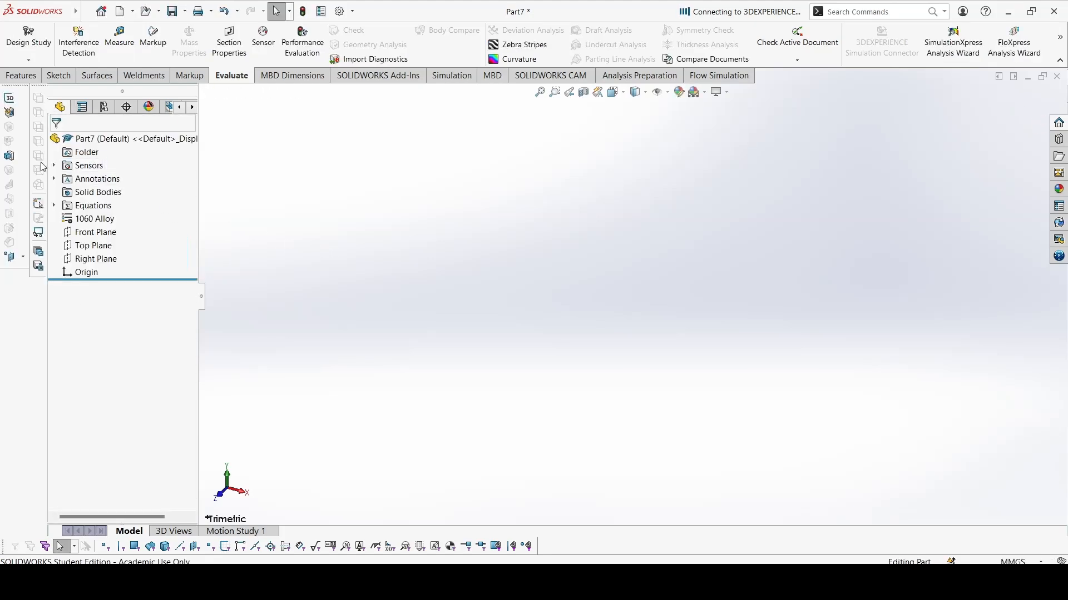
{"action": "left_click", "coordinate": [54, 165]}
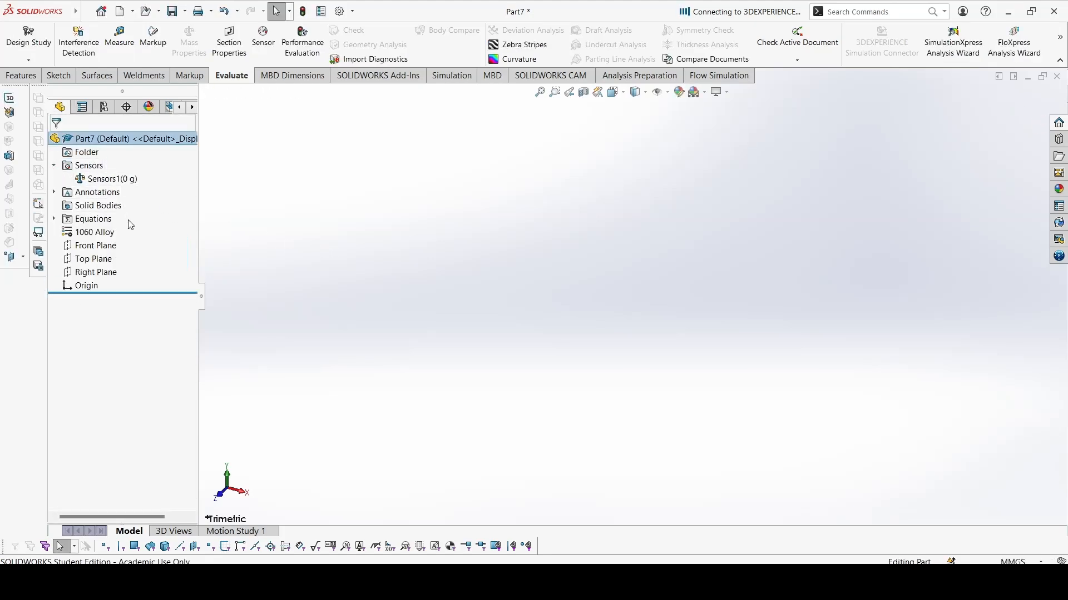
- Sketch an open four-line profile on the Front Plane from the origin, about 86 mm tall, with a horizontal top about 5 mm wide and a short outward foot
{"action": "left_click", "coordinate": [103, 248]}
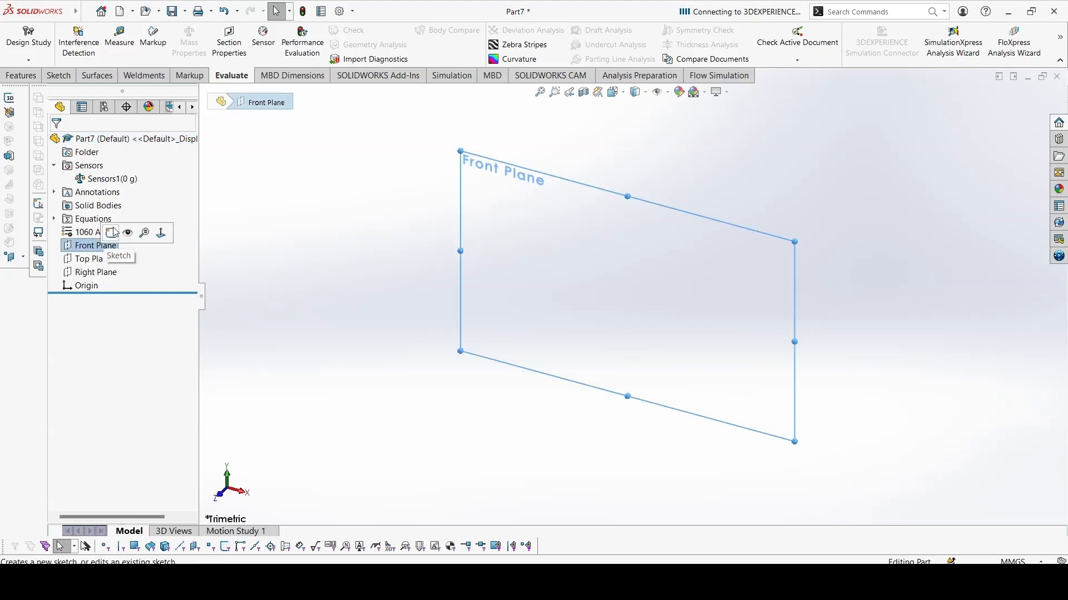
{"action": "left_click", "coordinate": [110, 234]}
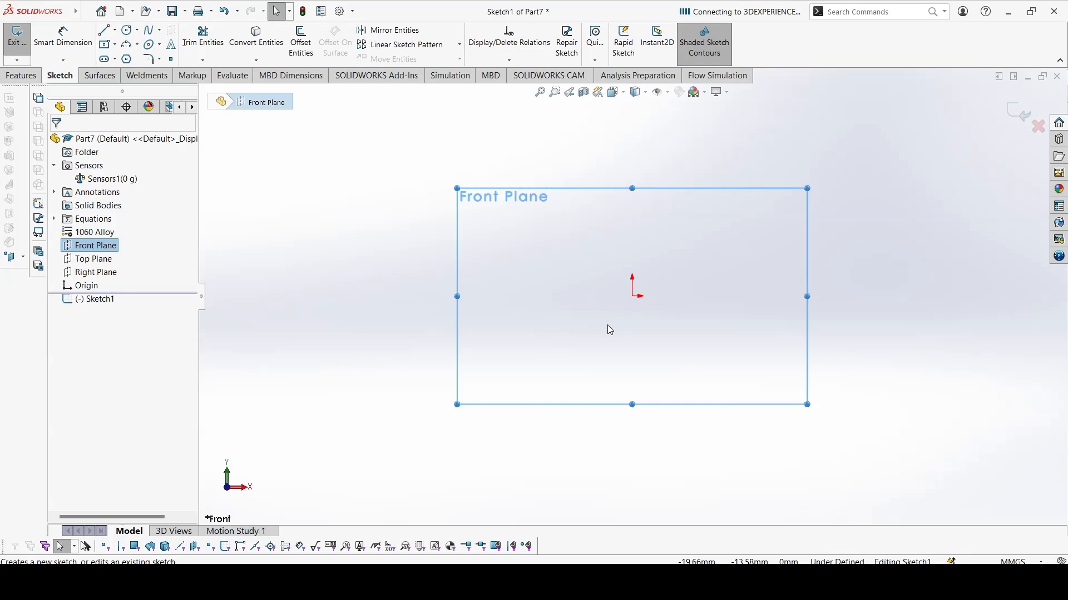
{"action": "left_click", "coordinate": [104, 32]}
{"action": "left_click", "coordinate": [632, 296]}
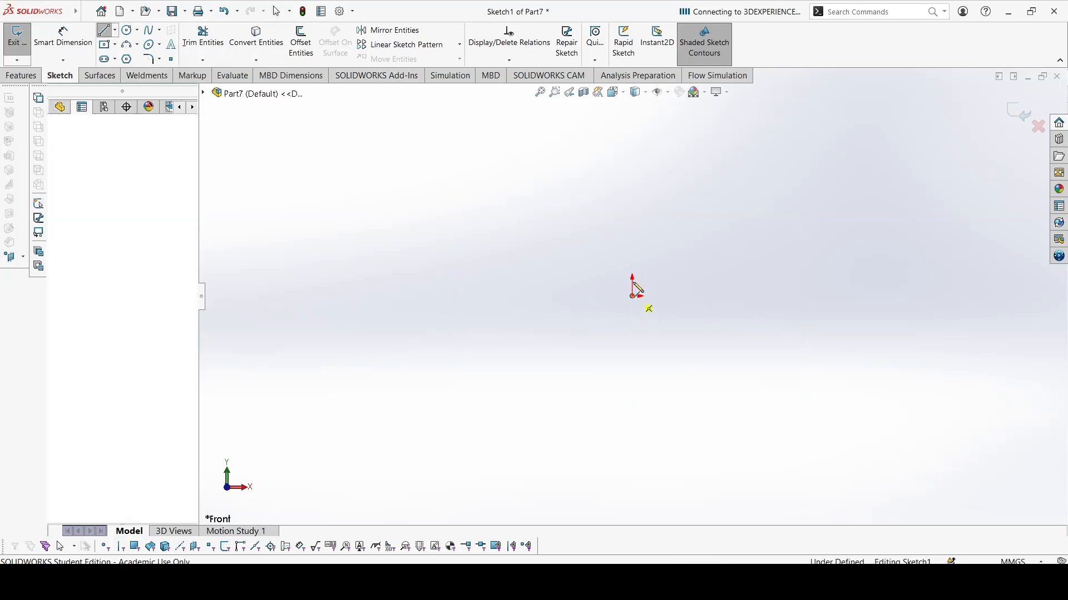
{"action": "left_click", "coordinate": [619, 127]}
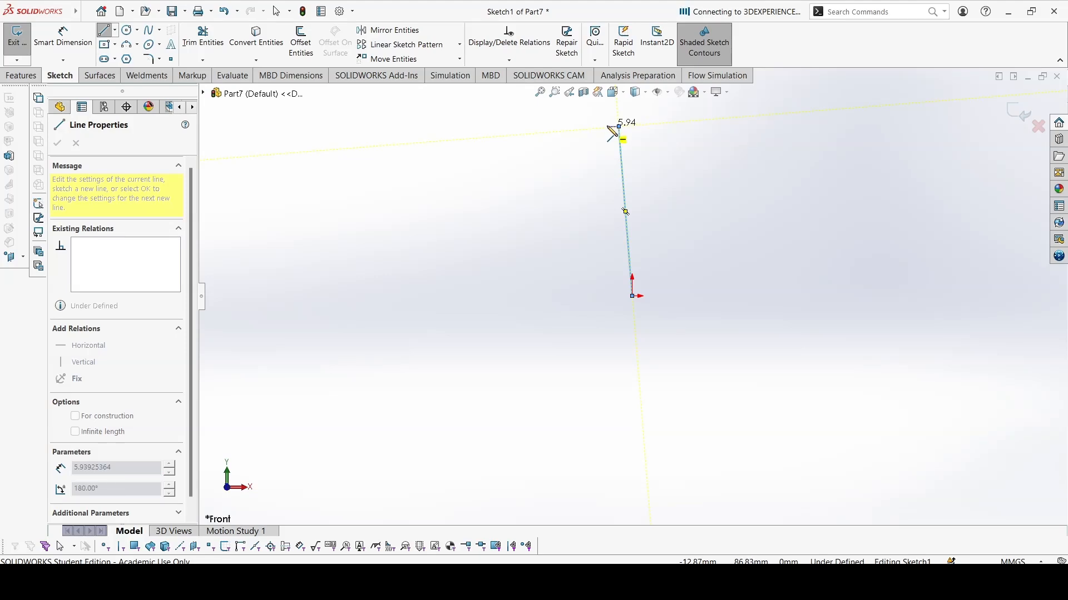
{"action": "left_click", "coordinate": [610, 127]}
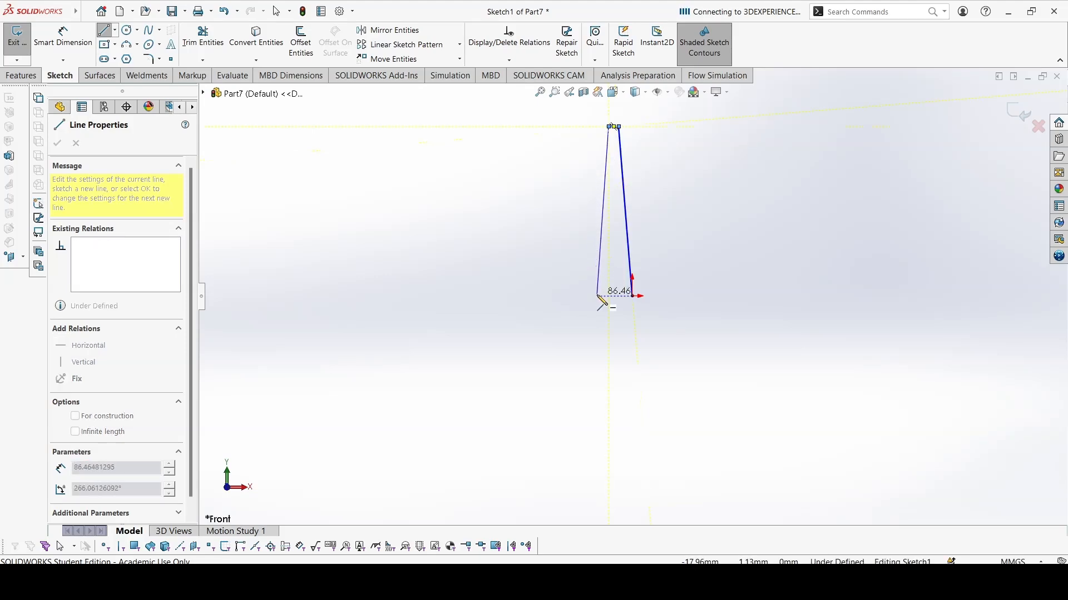
{"action": "left_click", "coordinate": [598, 275]}
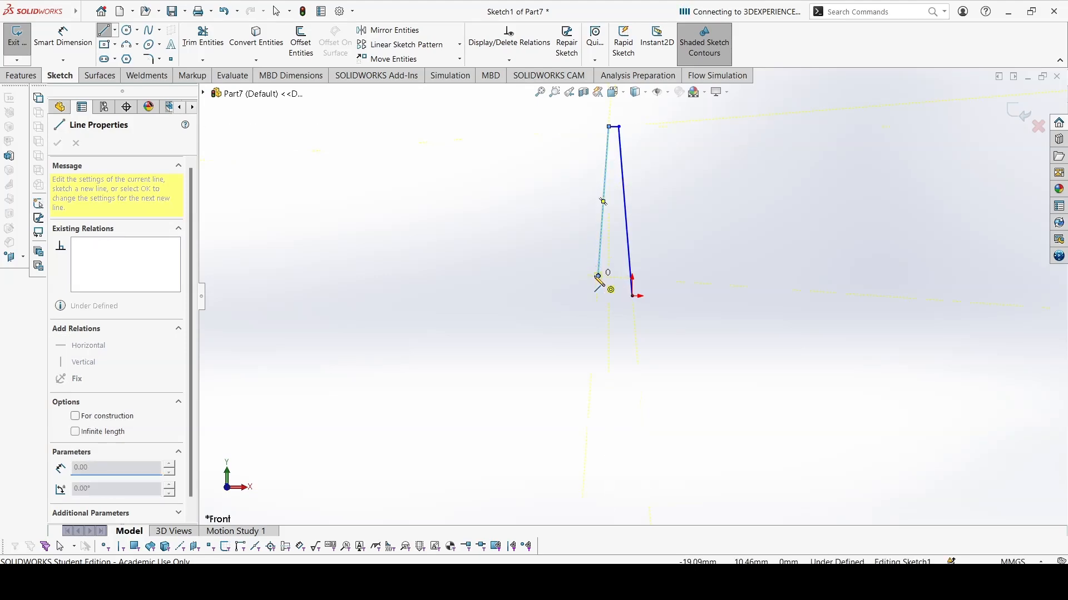
{"action": "left_click", "coordinate": [582, 276]}
{"action": "key", "text": "Escape"}
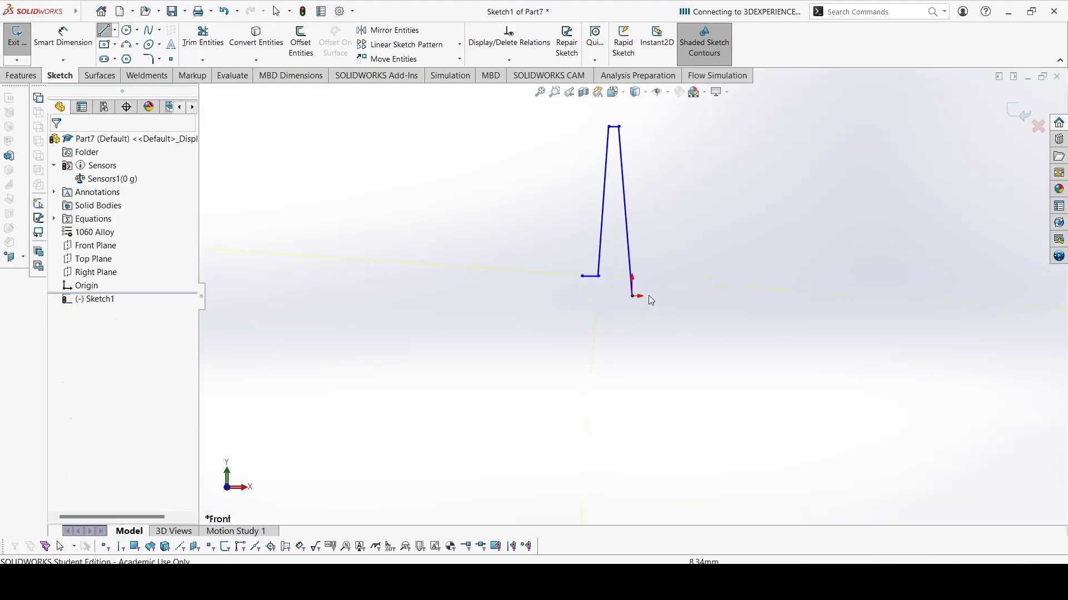
- Dimension the vertical distance from the origin to the profile's top line and link it to global variable A
{"action": "scroll", "coordinate": [618, 169], "scroll_direction": "down", "scroll_amount": 3}
{"action": "scroll", "coordinate": [647, 192], "scroll_direction": "up", "scroll_amount": 2}
{"action": "right_click_drag", "start_coordinate": [684, 373], "coordinate": [671, 319]}
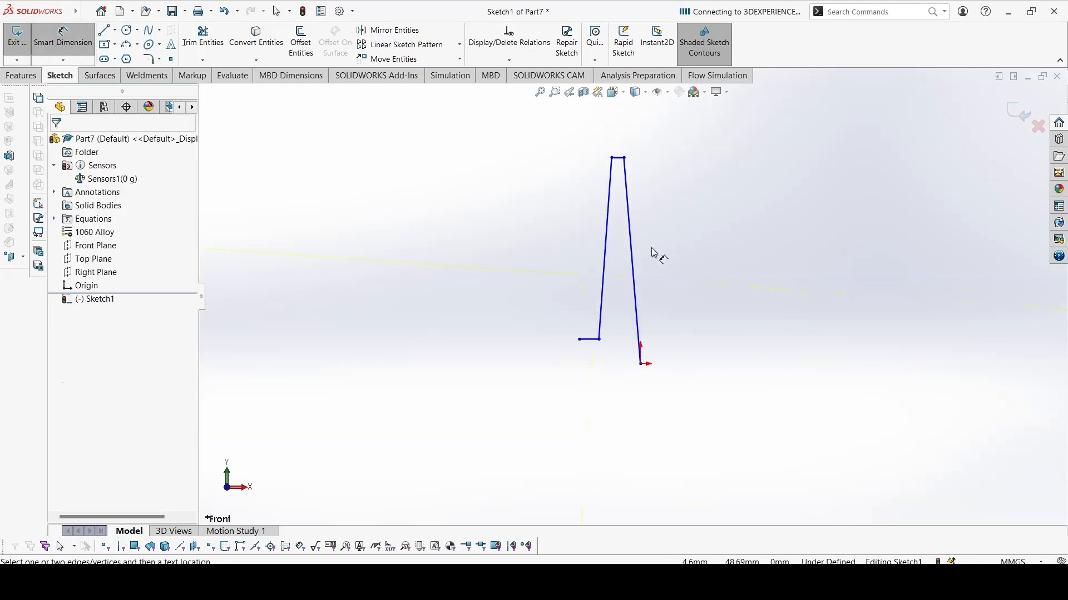
{"action": "scroll", "coordinate": [634, 188], "scroll_direction": "down", "scroll_amount": 2}
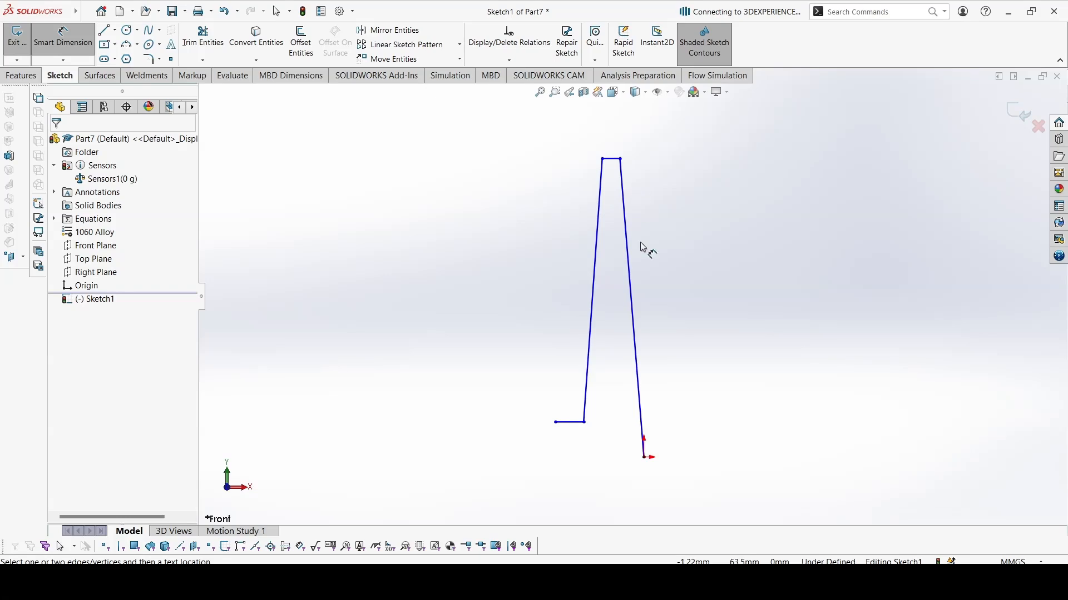
{"action": "left_click", "coordinate": [613, 160]}
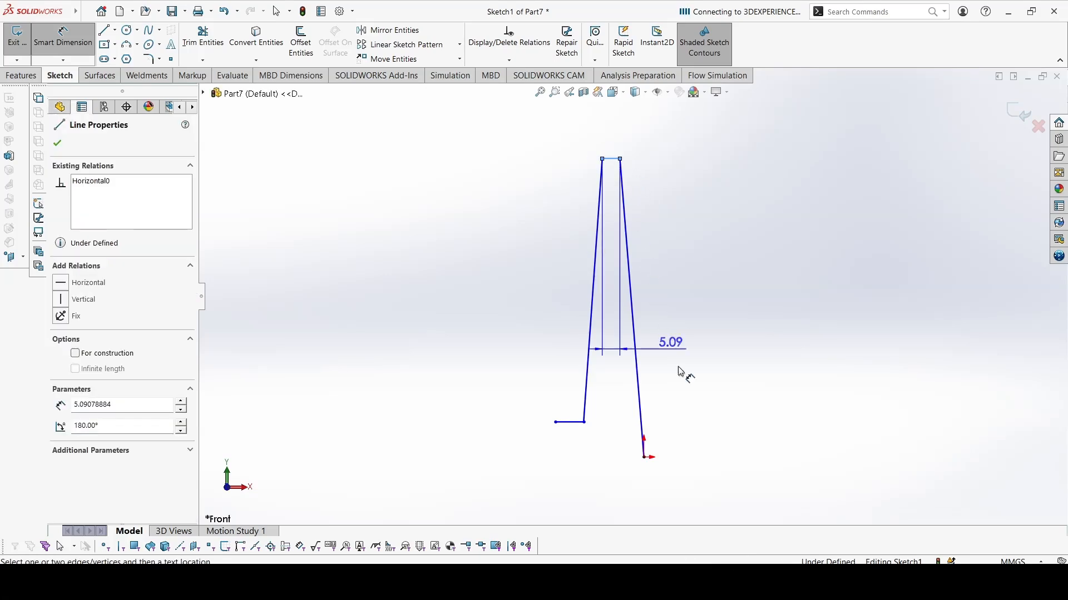
{"action": "left_click", "coordinate": [644, 457]}
{"action": "left_click", "coordinate": [791, 312]}
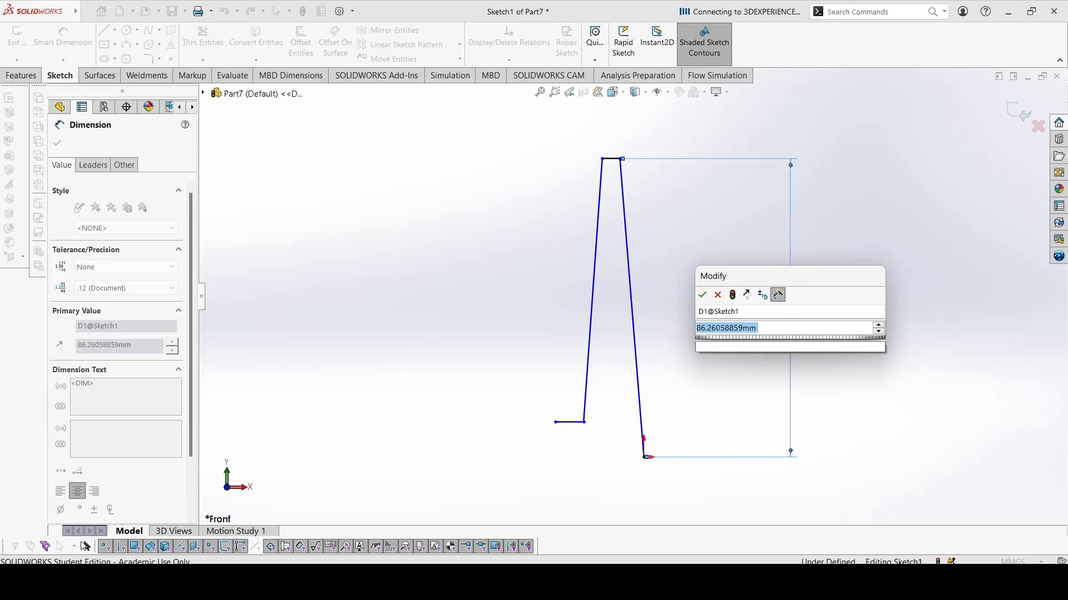
{"action": "type", "text": "="}
{"action": "type", "text": "\""}
{"action": "left_click", "coordinate": [764, 344]}
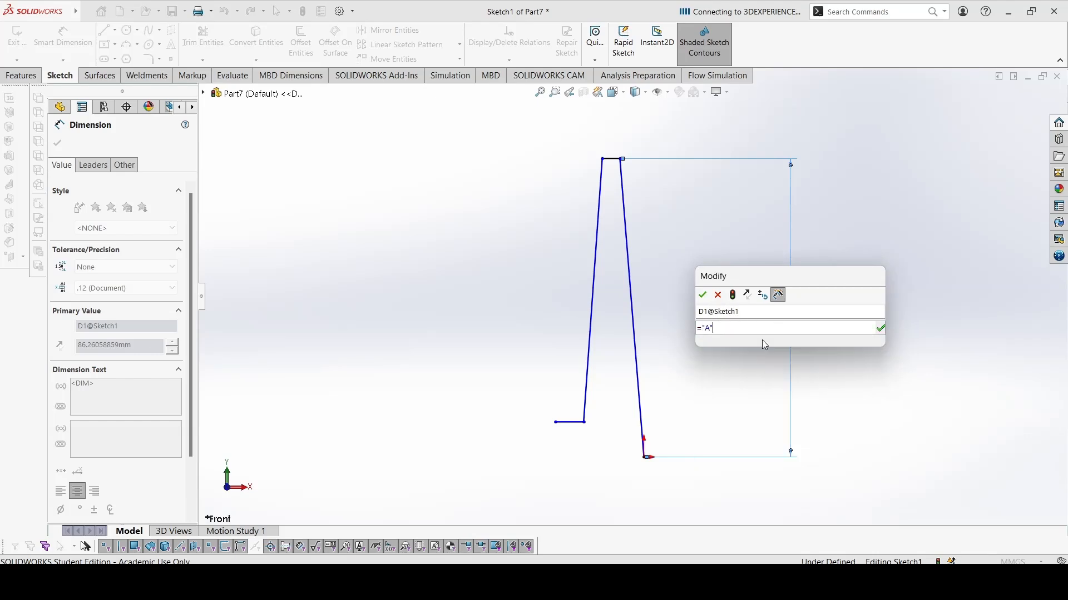
{"action": "key", "text": "Return"}
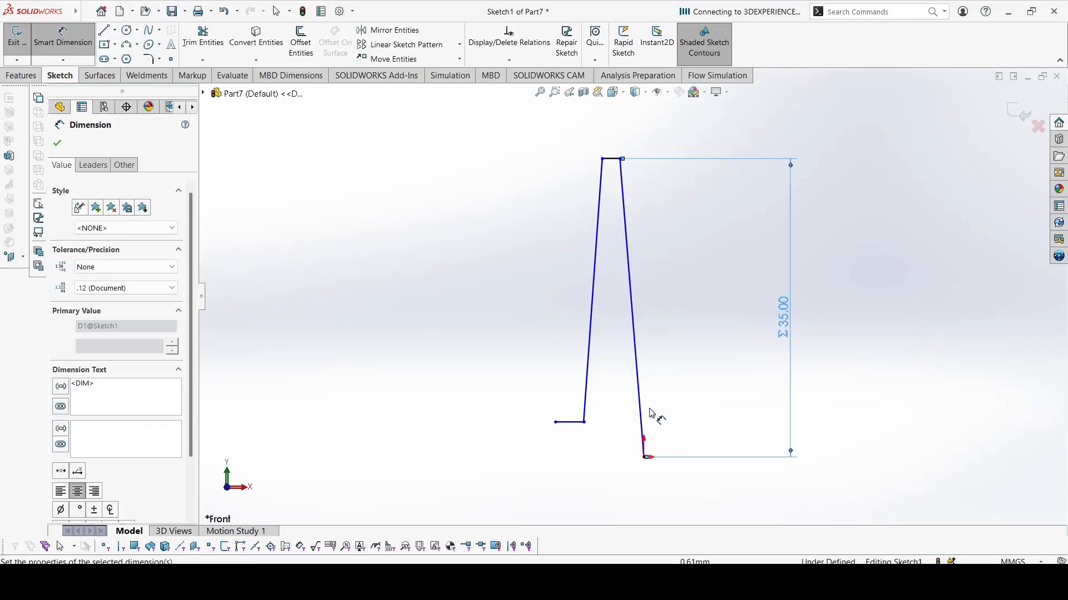
- Draw a horizontal centerline about 16 mm long from the origin, running leftward below the profile
{"action": "left_click", "coordinate": [115, 30]}
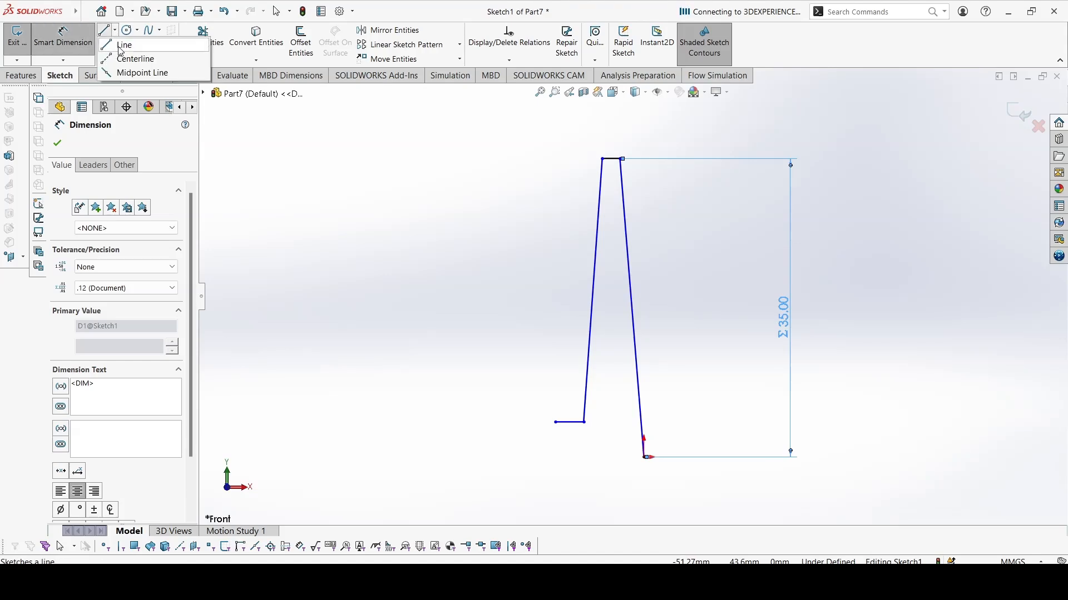
{"action": "left_click", "coordinate": [130, 54]}
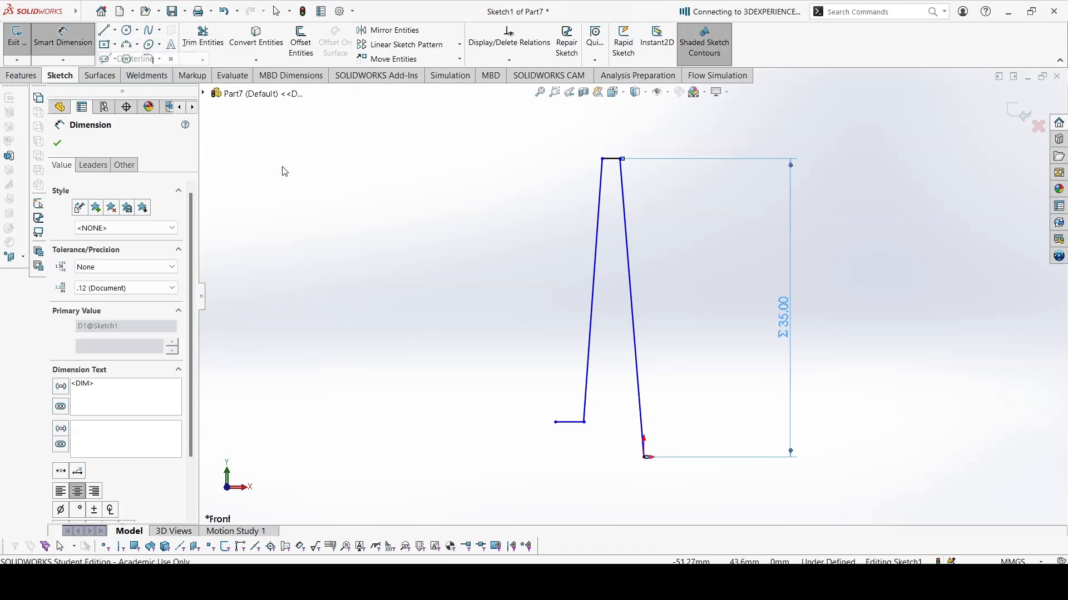
{"action": "left_click", "coordinate": [645, 458]}
{"action": "left_click", "coordinate": [507, 459]}
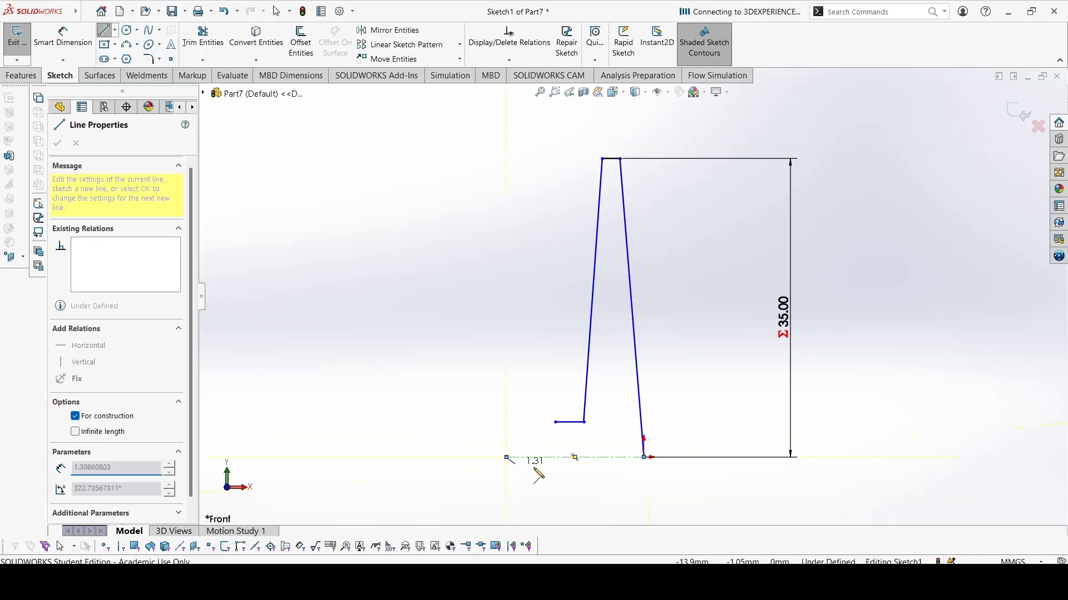
{"action": "key", "text": "Escape"}
- Dimension the outer angle between the sloped line at the origin and the centerline as 93 degrees
{"action": "right_click_drag", "start_coordinate": [685, 492], "coordinate": [671, 306]}
{"action": "left_click", "coordinate": [639, 392]}
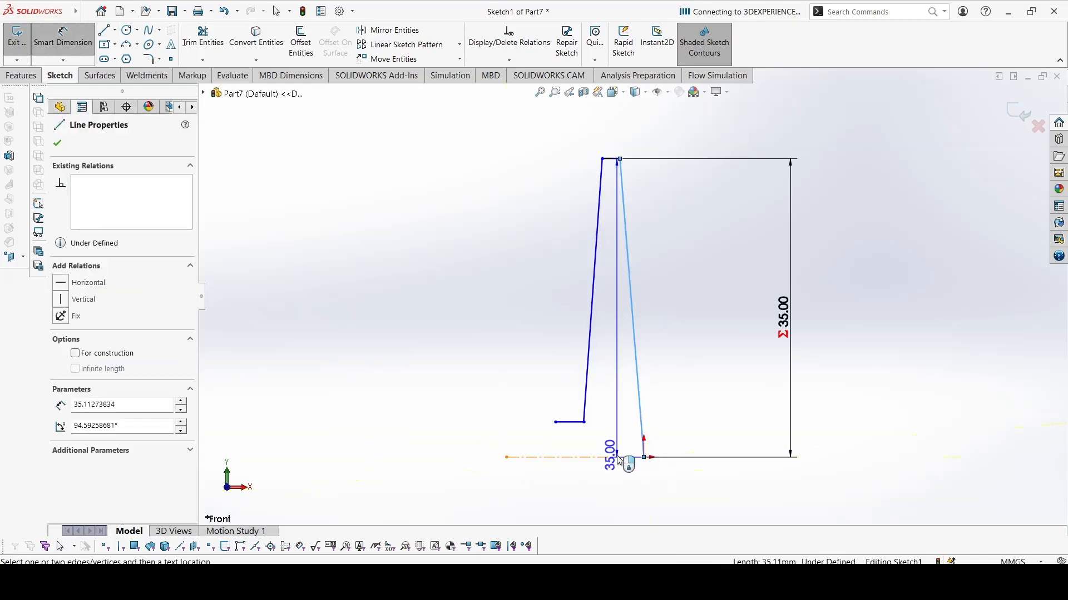
{"action": "left_click", "coordinate": [633, 457]}
{"action": "left_click", "coordinate": [682, 429]}
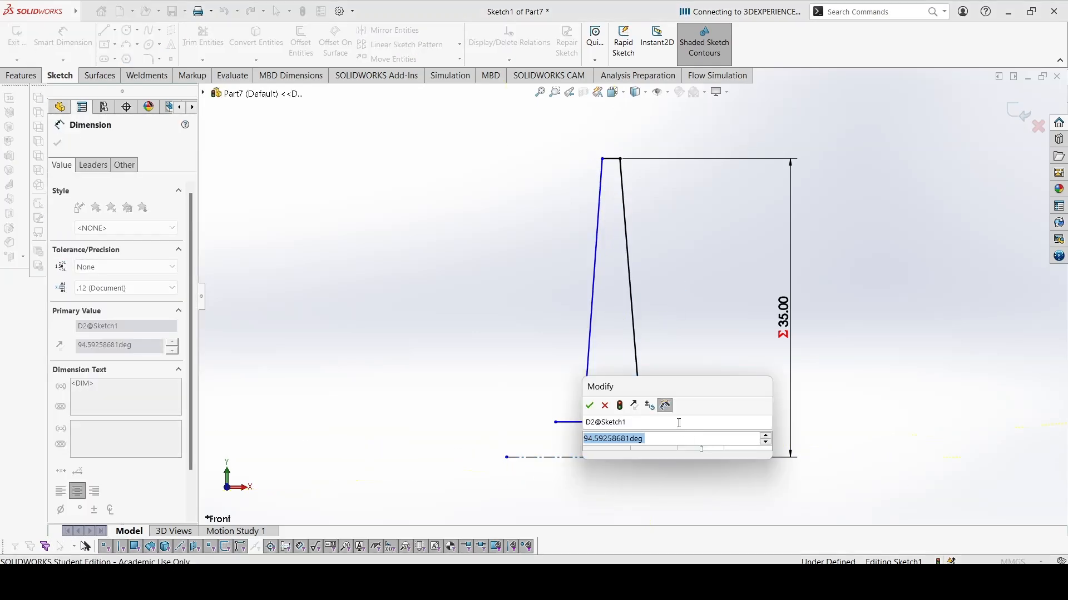
{"action": "type", "text": "93"}
{"action": "key", "text": "Return"}
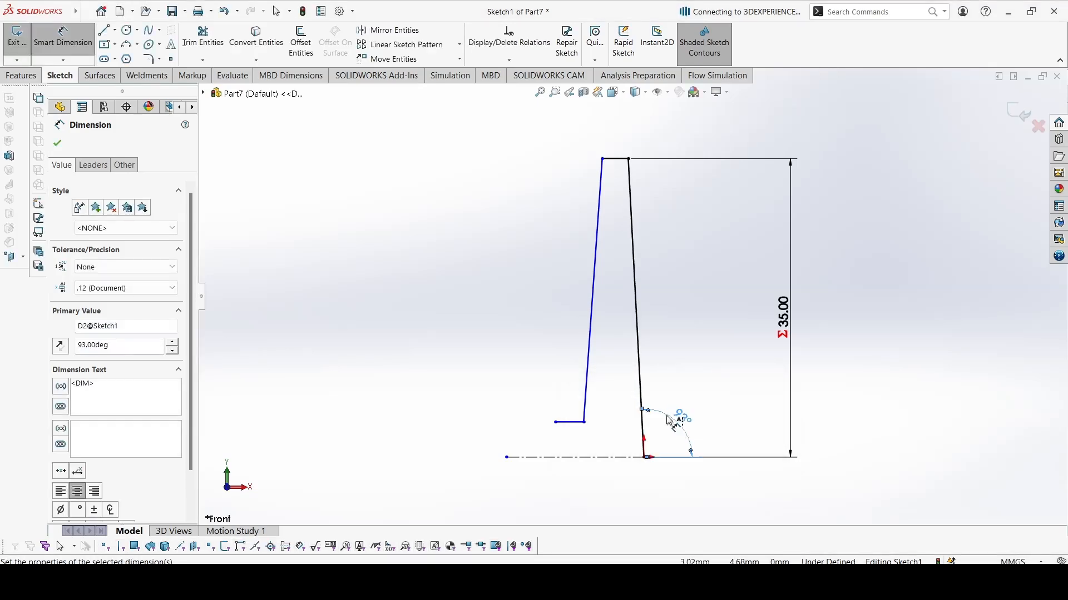
- Dimension the outer angle between the left sloped line and the centerline as 93 degrees
{"action": "left_click", "coordinate": [587, 399]}
{"action": "left_click", "coordinate": [542, 457]}
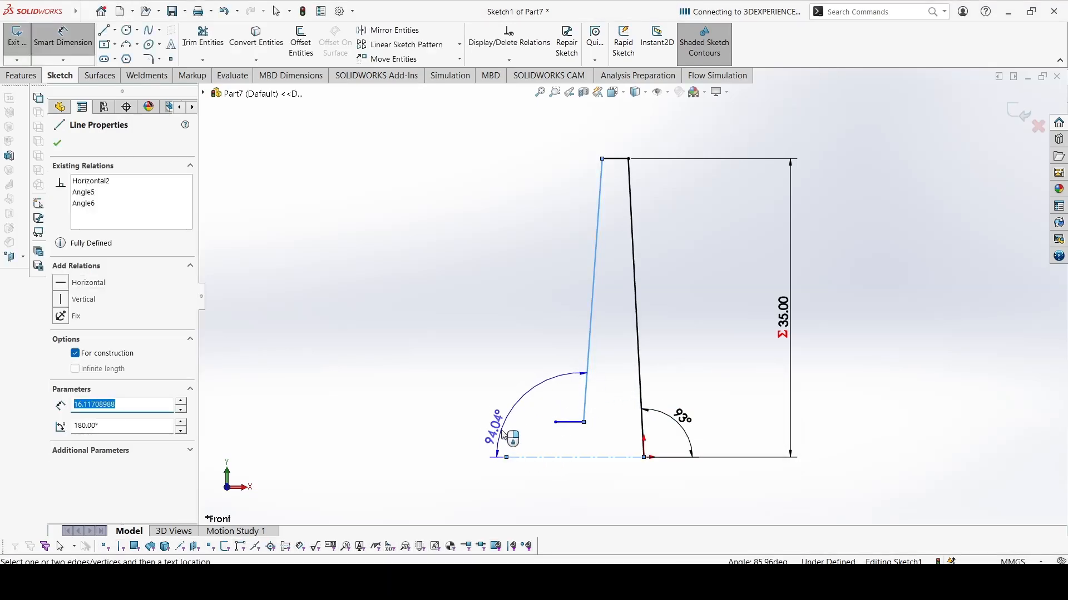
{"action": "left_click", "coordinate": [489, 431]}
{"action": "type", "text": "9"}
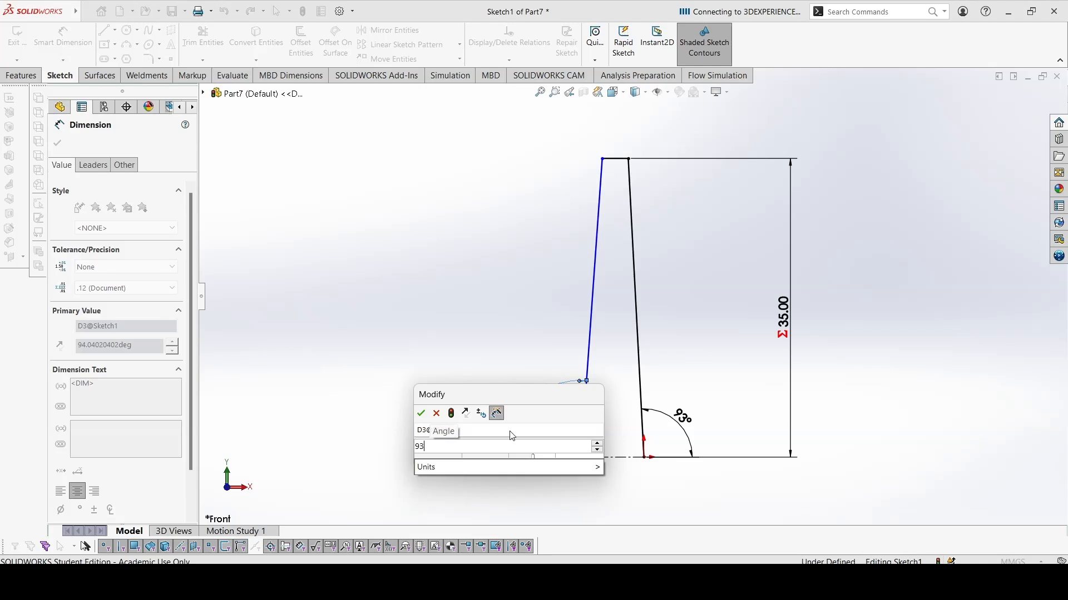
{"action": "type", "text": "3"}
{"action": "key", "text": "Return"}
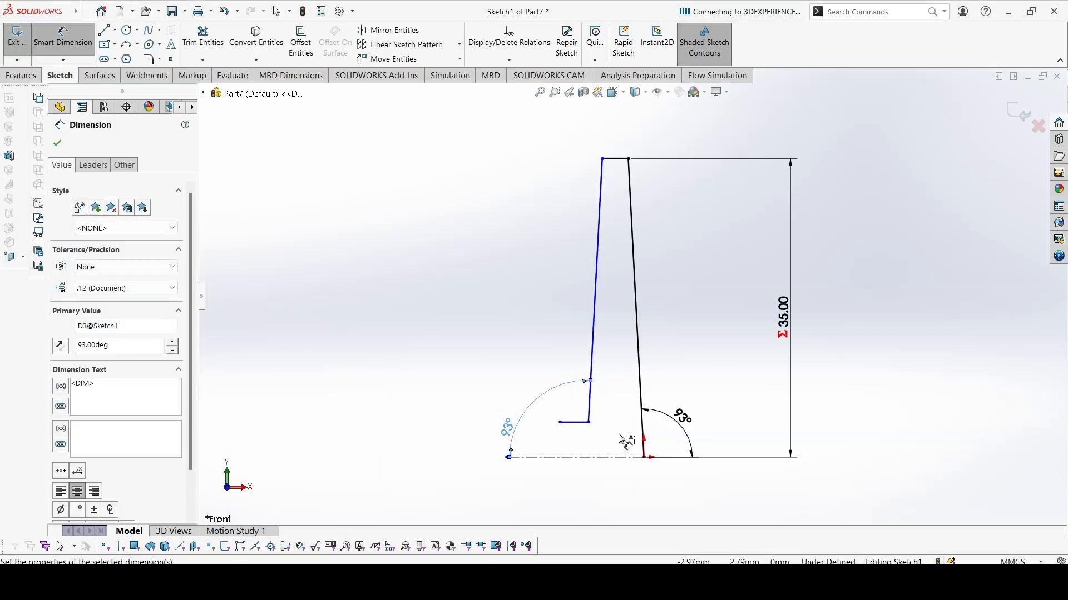
- Dimension the length of the profile's short top line and link it to global variable C
{"action": "left_click", "coordinate": [616, 159]}
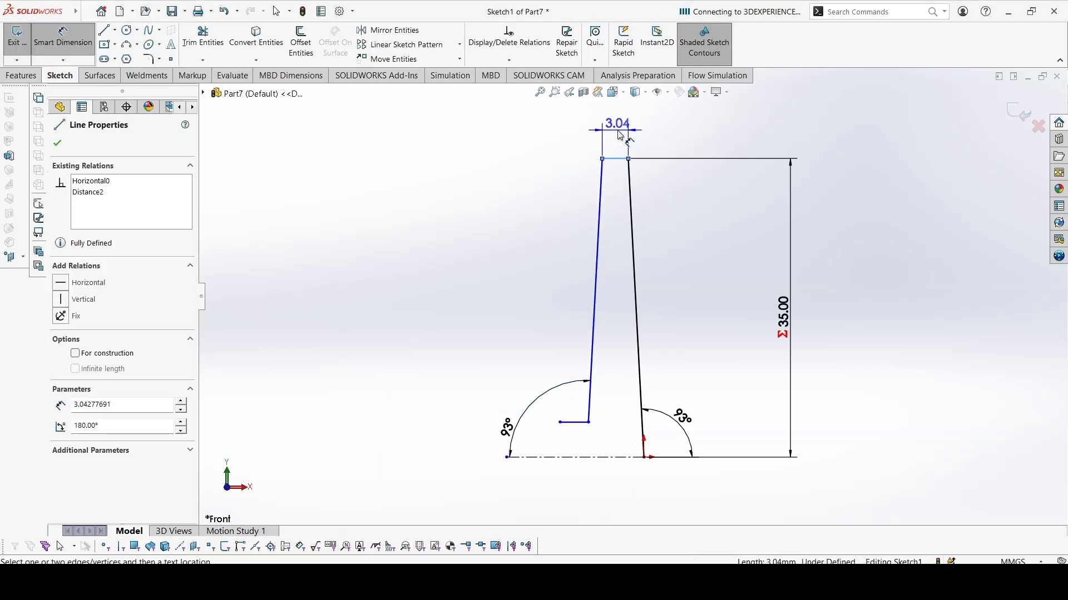
{"action": "left_click", "coordinate": [580, 139]}
{"action": "type", "text": "=C"}
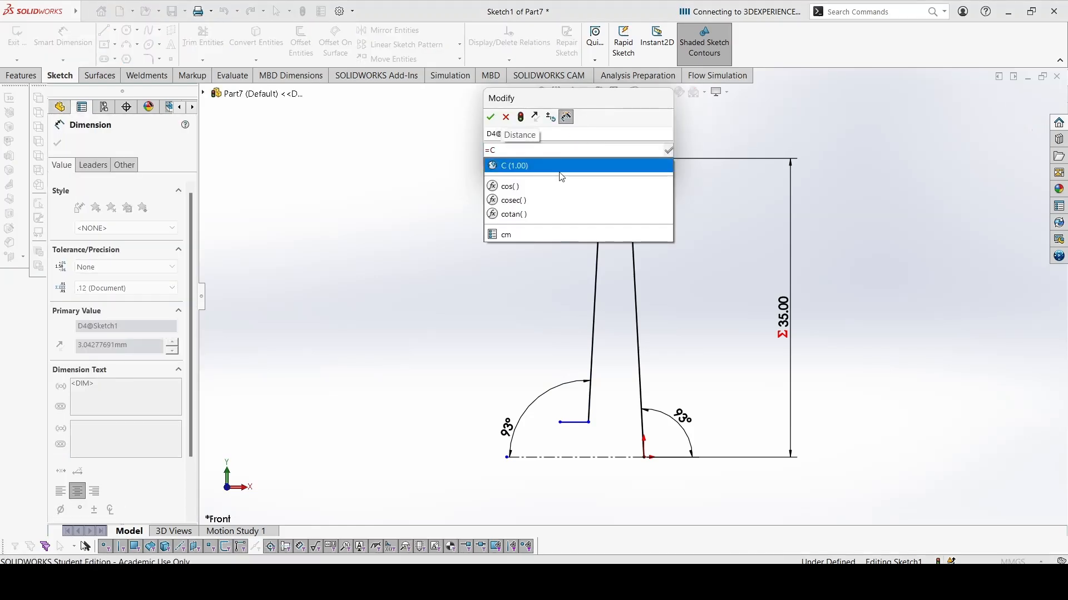
{"action": "left_click", "coordinate": [559, 167]}
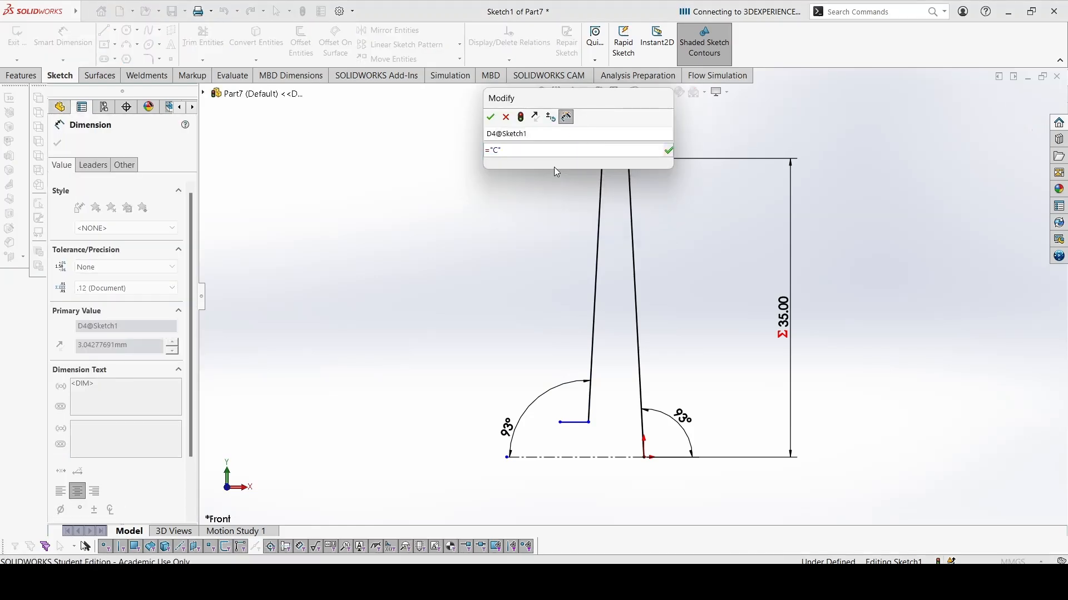
{"action": "key", "text": "Return"}
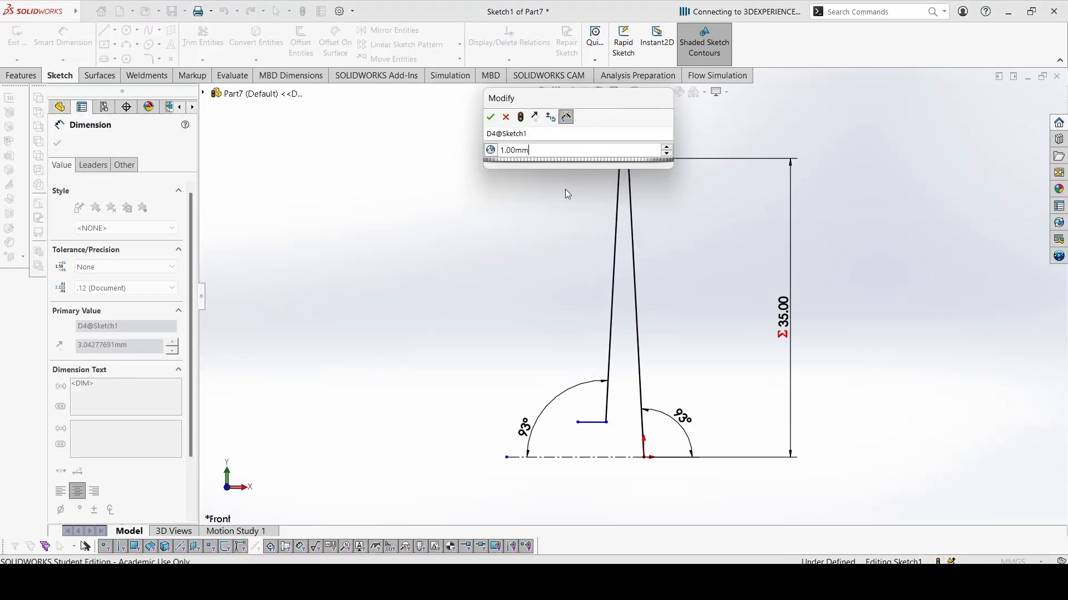
{"action": "left_click", "coordinate": [491, 118]}
- Dimension the length of the short horizontal line at the foot of the left sloped line and link it to global variable C
{"action": "left_click", "coordinate": [594, 424]}
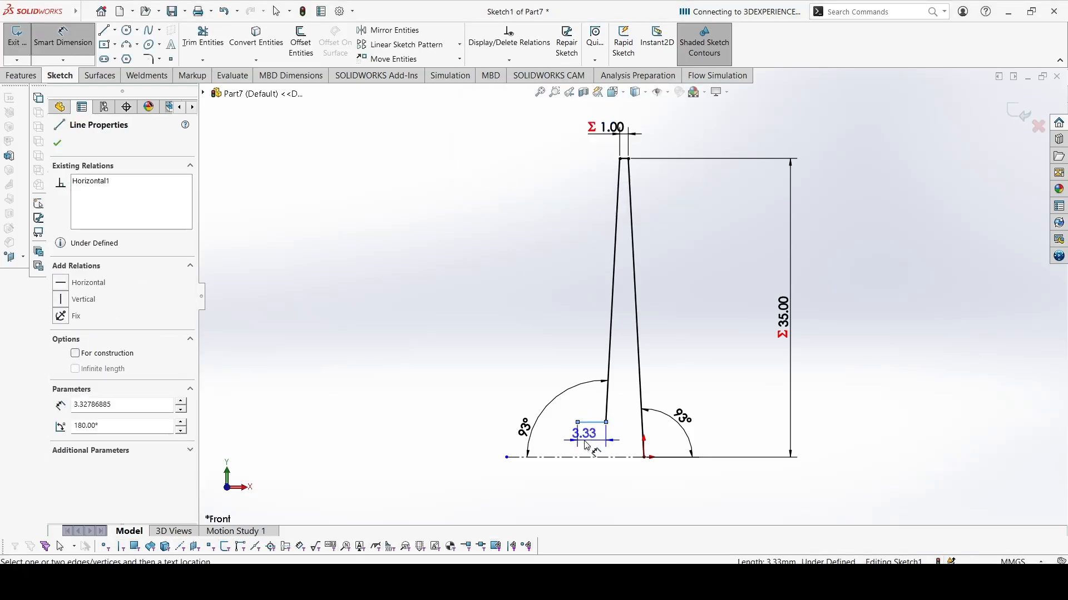
{"action": "left_click", "coordinate": [645, 497]}
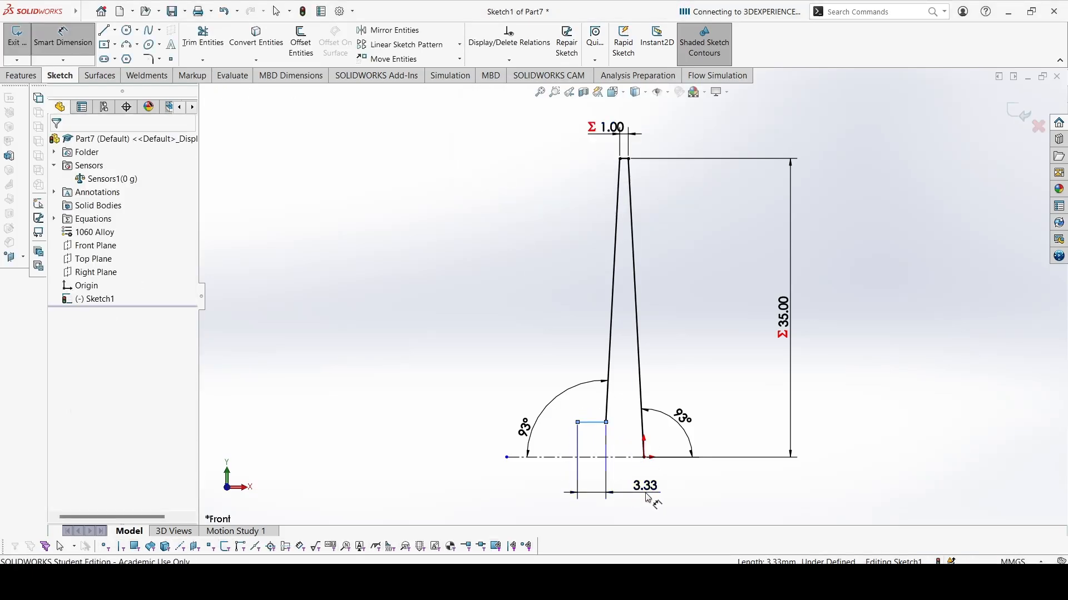
{"action": "type", "text": "=C"}
{"action": "left_click", "coordinate": [599, 430]}
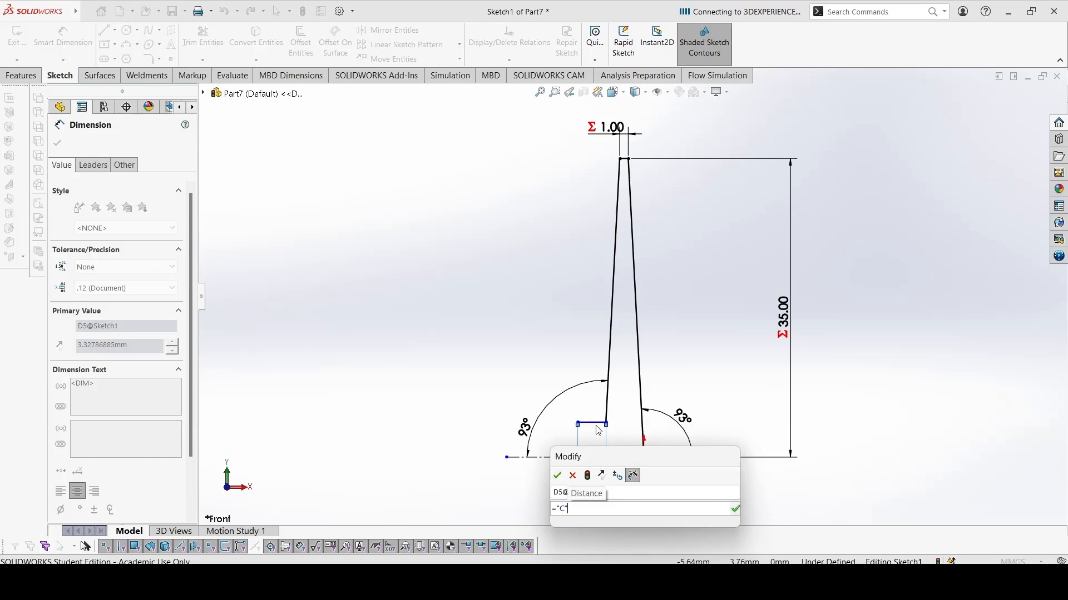
{"action": "key", "text": "Return"}
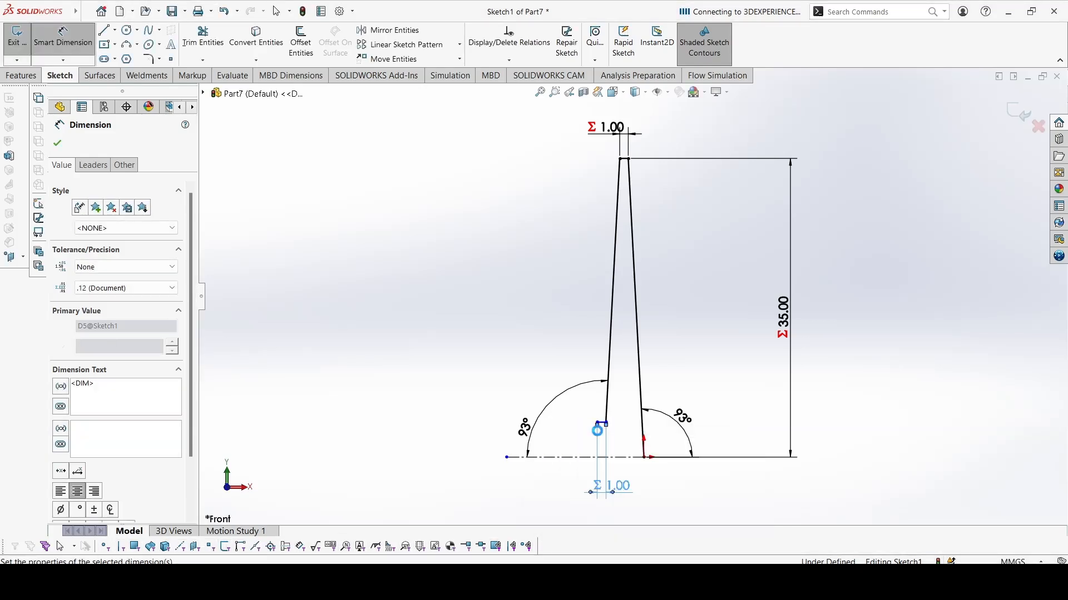
- Dimension the vertical distance between the short lower horizontal line and the centerline as 5 mm
{"action": "scroll", "coordinate": [617, 439], "scroll_direction": "up", "scroll_amount": 3}
{"action": "left_click", "coordinate": [568, 363]}
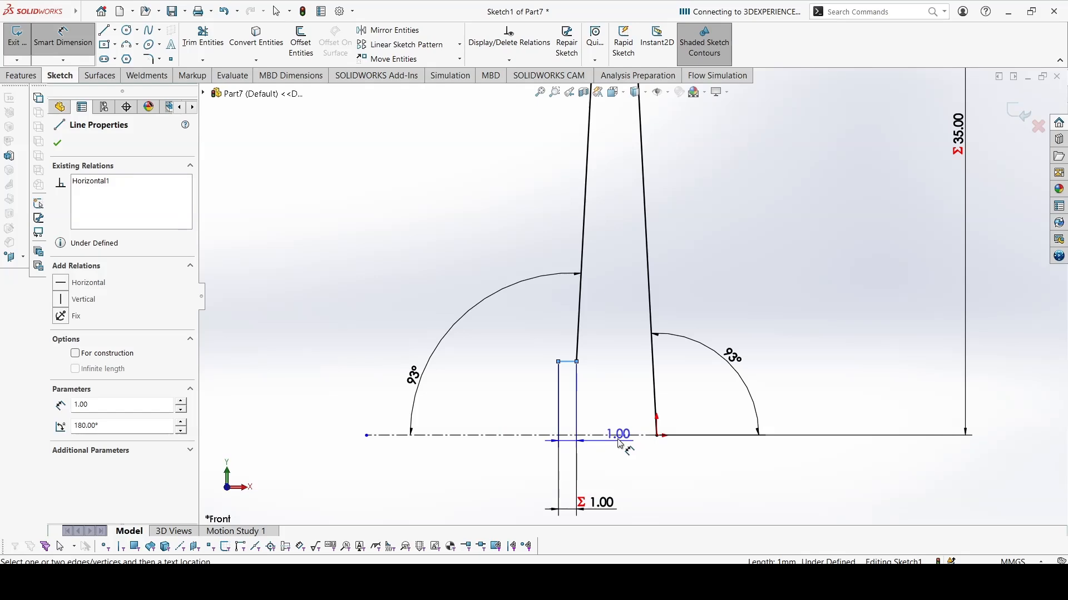
{"action": "left_click", "coordinate": [699, 433]}
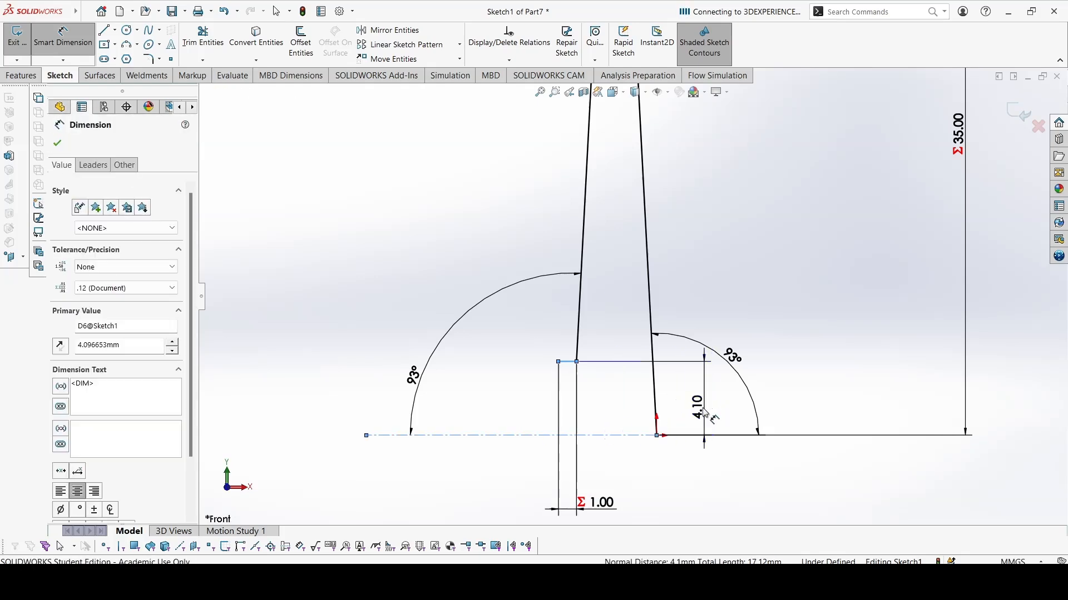
{"action": "type", "text": "5"}
{"action": "key", "text": "Return"}
{"action": "scroll", "coordinate": [683, 237], "scroll_direction": "down", "scroll_amount": 4}
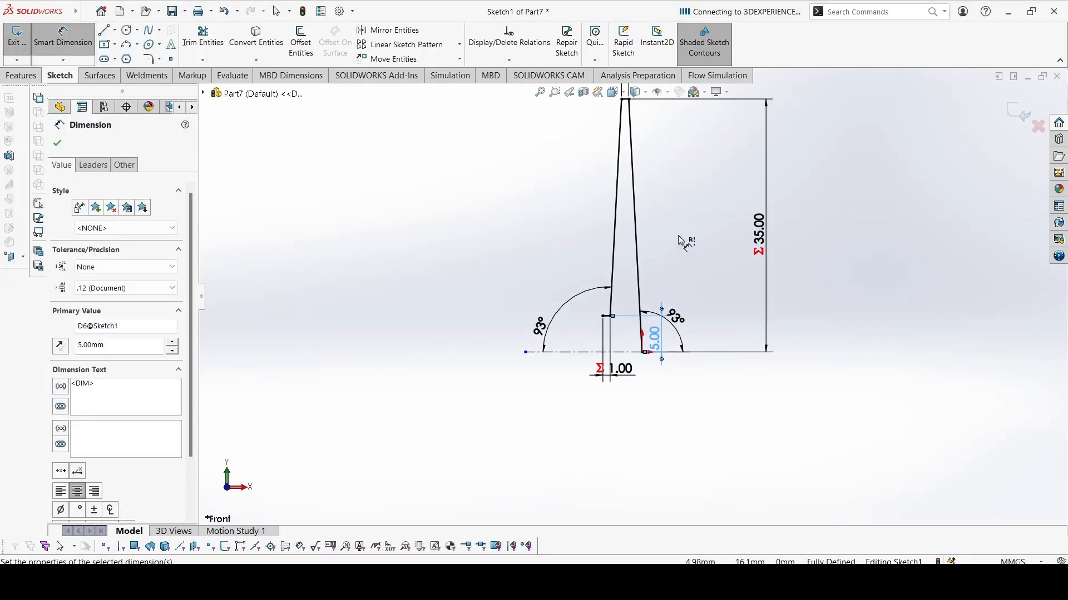
{"action": "scroll", "coordinate": [664, 331], "scroll_direction": "down", "scroll_amount": 3}
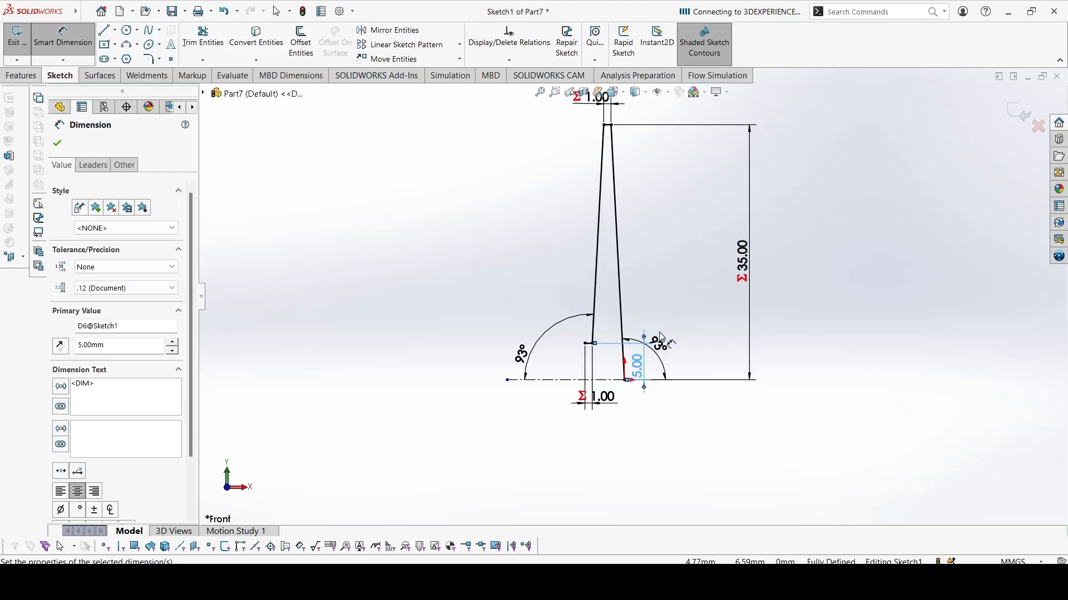
{"action": "key", "text": "Escape"}
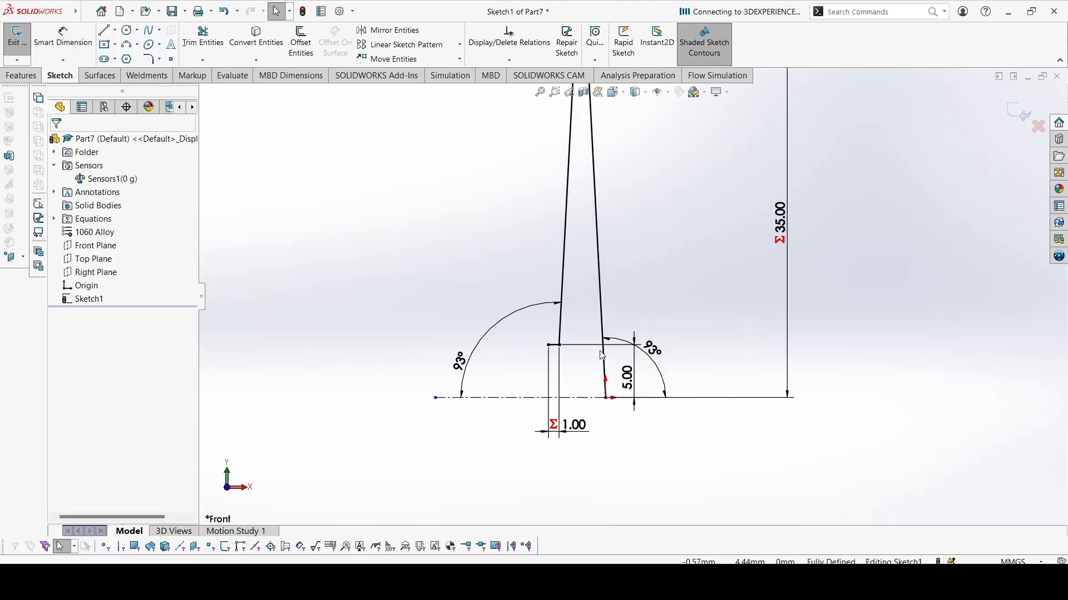
- Draw a horizontal centerline from the foot of the left sloped line across to the right sloped line
{"action": "scroll", "coordinate": [605, 352], "scroll_direction": "down", "scroll_amount": 3}
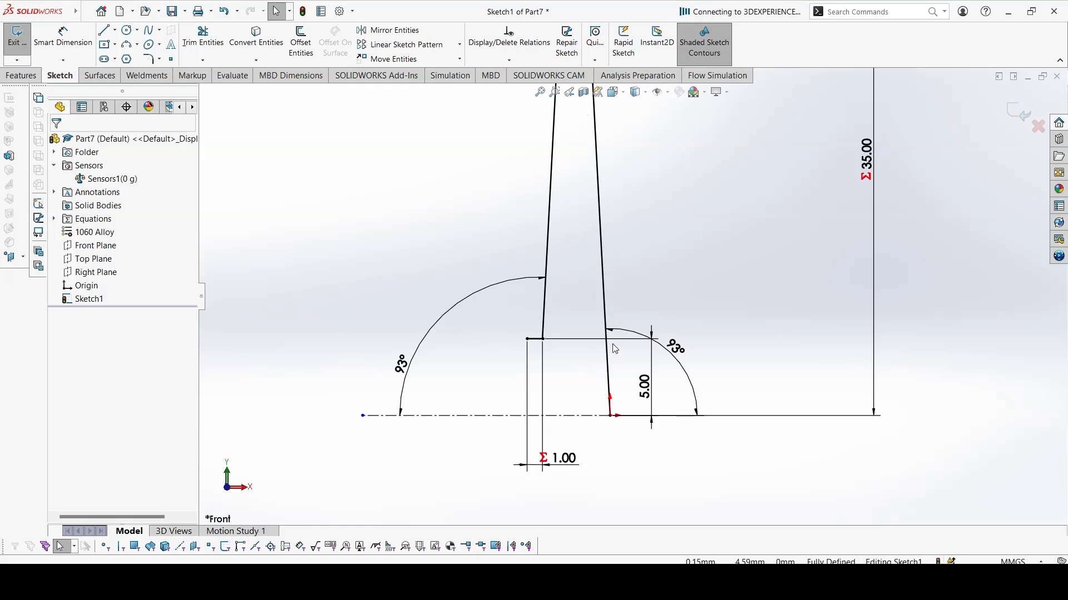
{"action": "left_click", "coordinate": [115, 31]}
{"action": "left_click", "coordinate": [132, 57]}
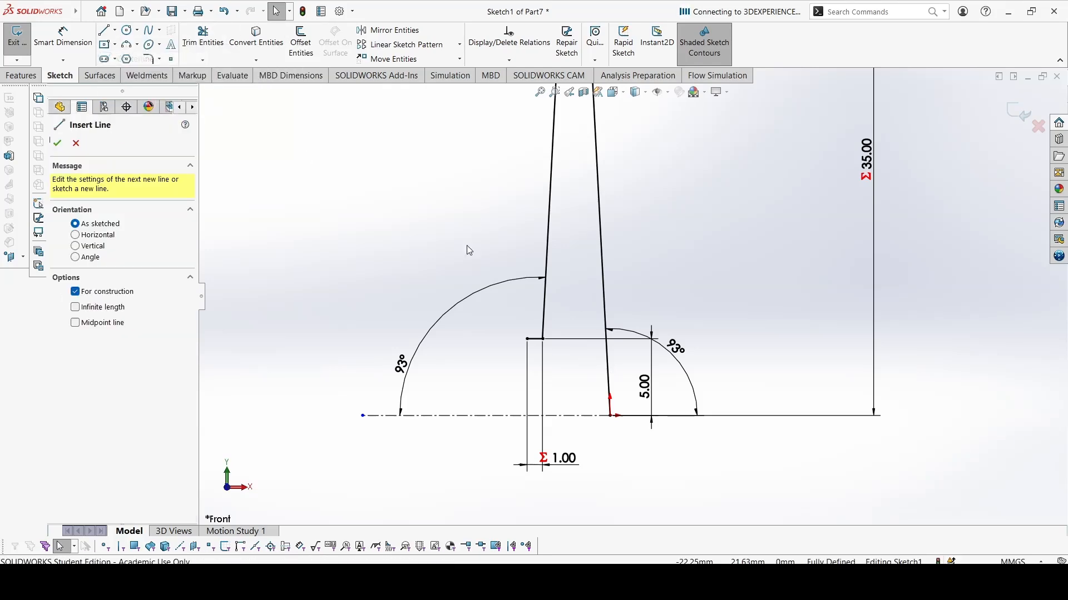
{"action": "left_click", "coordinate": [544, 339]}
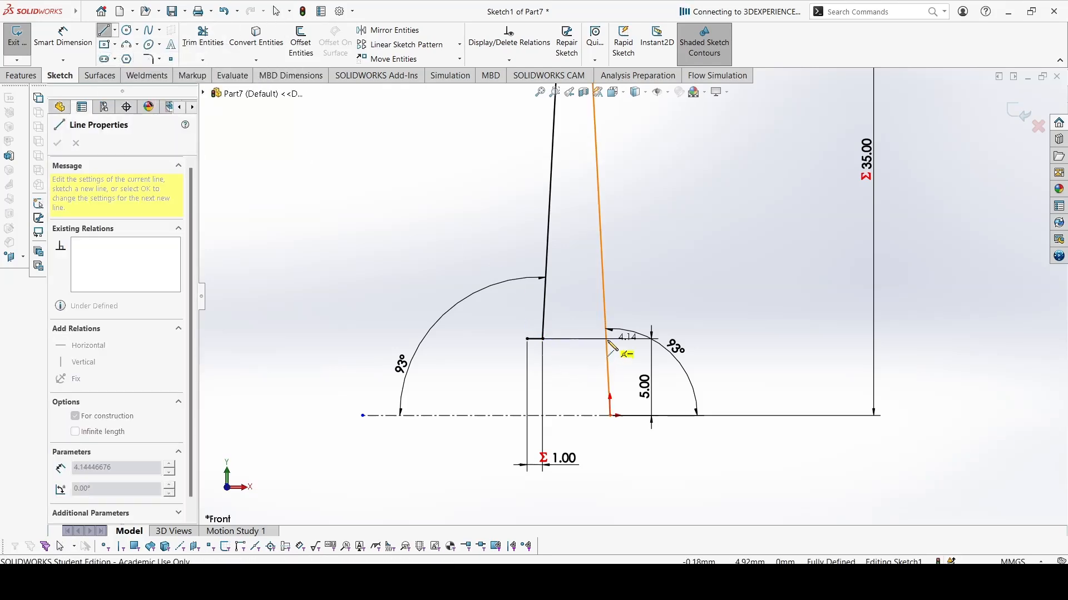
{"action": "left_click", "coordinate": [606, 339]}
{"action": "key", "text": "Escape"}
{"action": "key", "text": "Escape"}
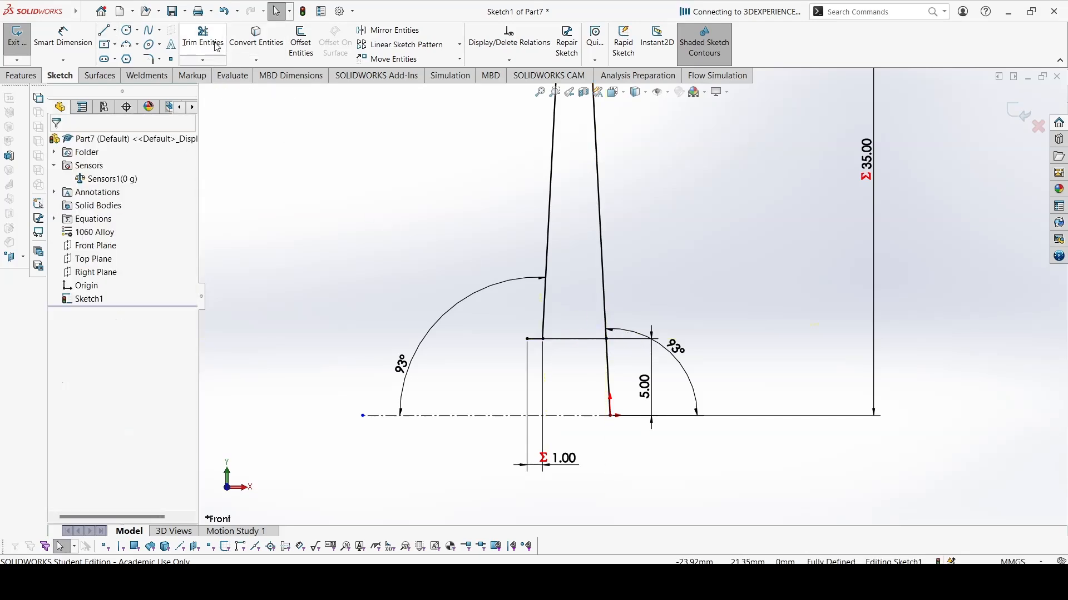
- Trim the right sloped line below the upper centerline and redraw that portion as a separate line down to the origin
{"action": "left_click", "coordinate": [203, 38]}
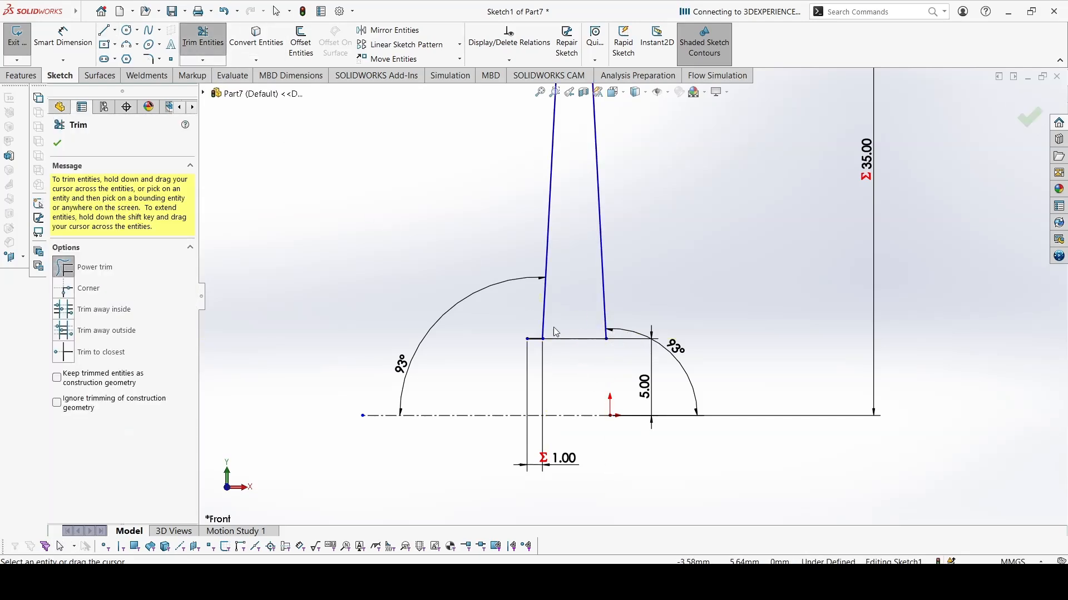
{"action": "left_click", "coordinate": [103, 29]}
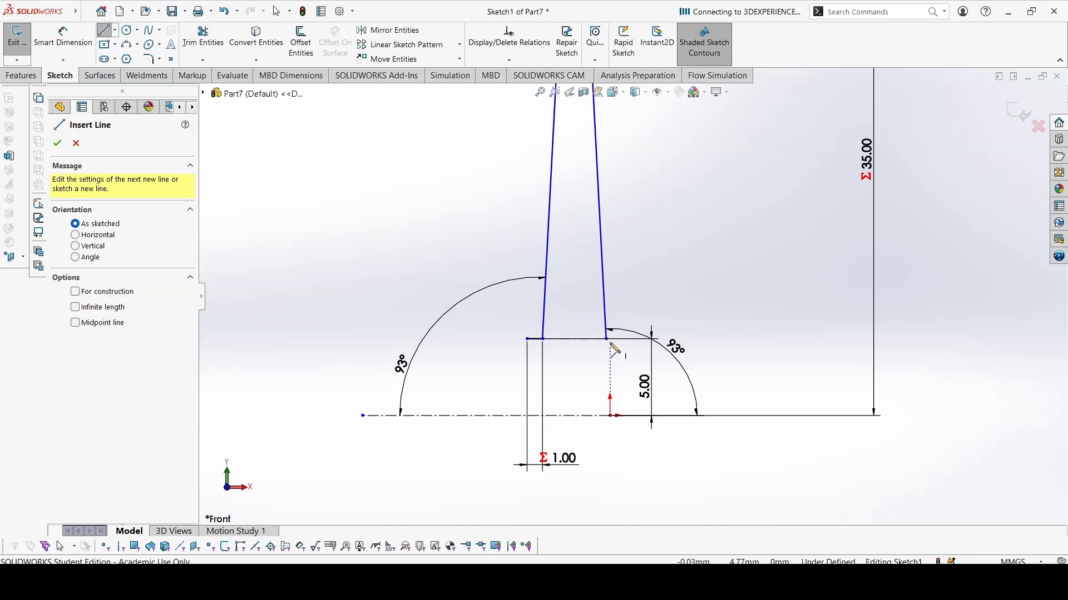
{"action": "left_click_drag", "start_coordinate": [606, 339], "coordinate": [610, 398]}
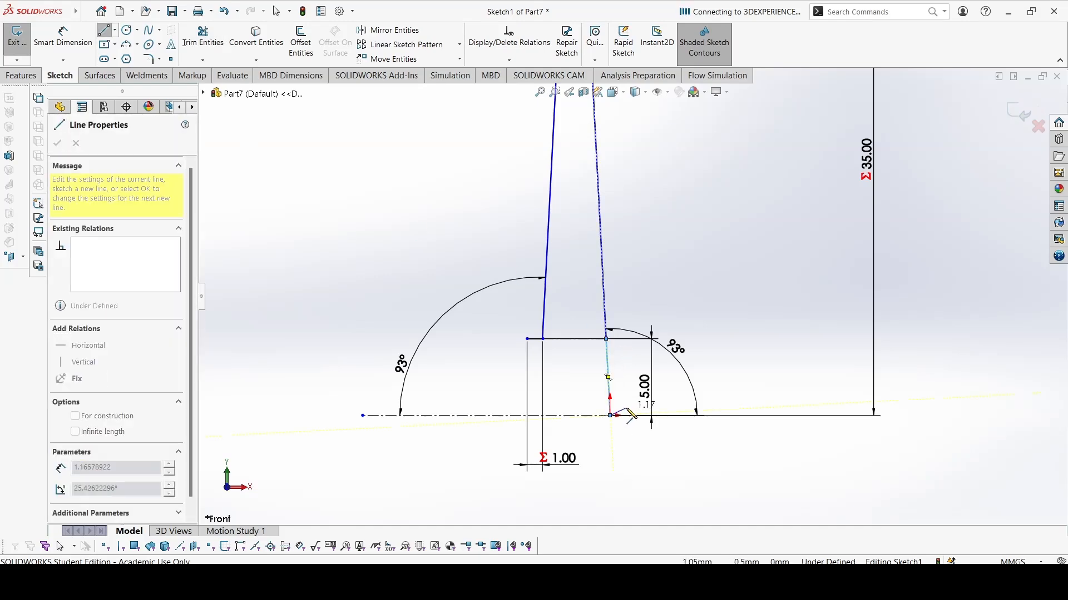
{"action": "key", "text": "Escape"}
{"action": "key", "text": "Escape"}
- Make the new lower line at the origin collinear with the right sloped line above it
{"action": "left_click", "coordinate": [610, 376]}
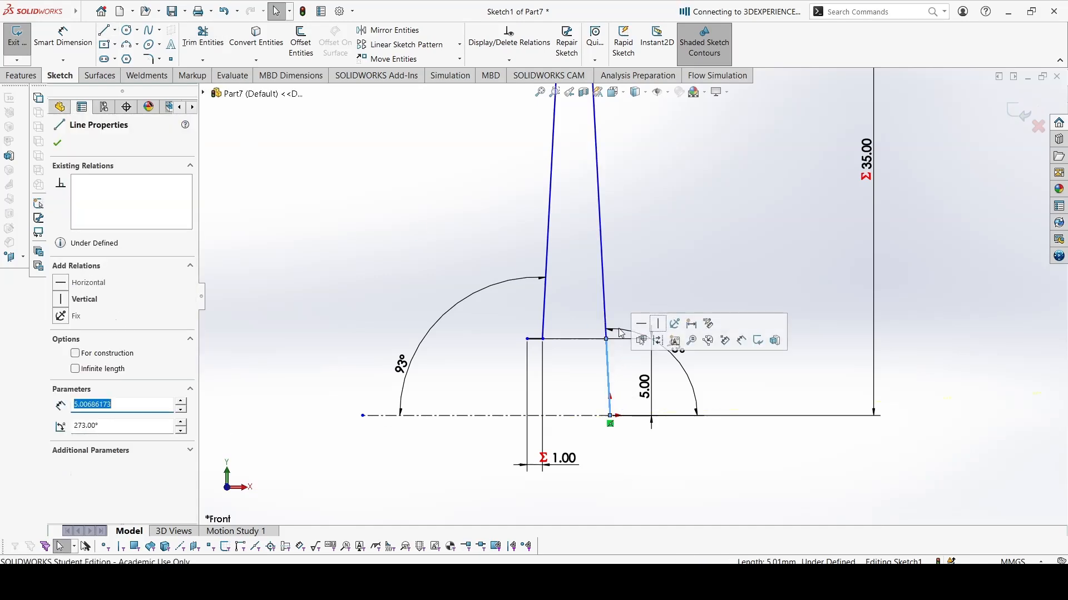
{"action": "left_click", "coordinate": [610, 297], "text": "ctrl"}
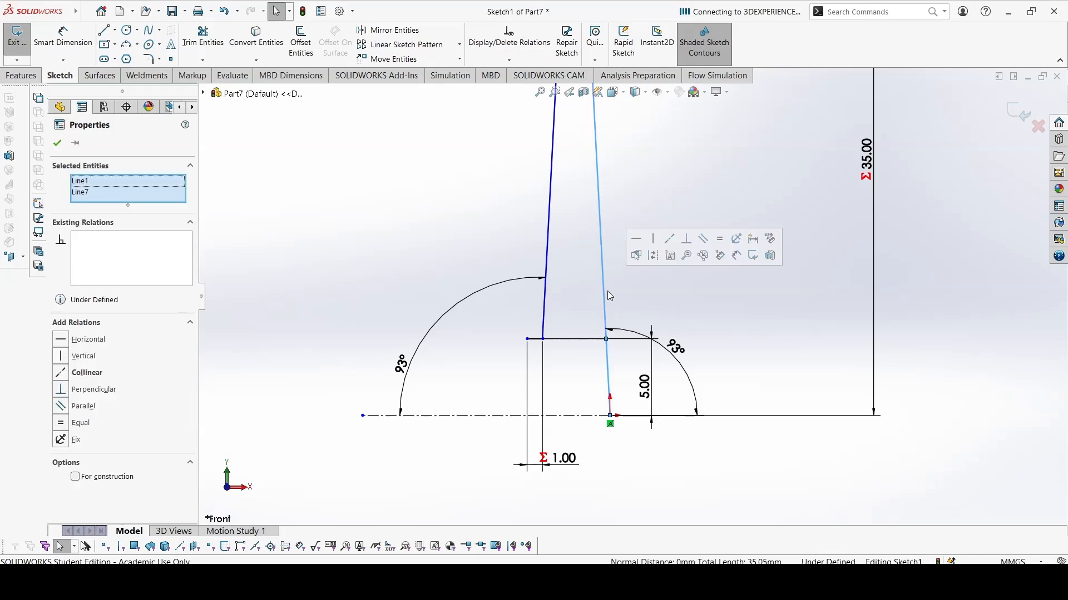
{"action": "left_click", "coordinate": [672, 245]}
{"action": "left_click", "coordinate": [752, 305]}
- Linear-pattern the two sloped lines, top line and short lower line in the negative X direction with 12 instances at 10 mm spacing
{"action": "key", "text": "f"}
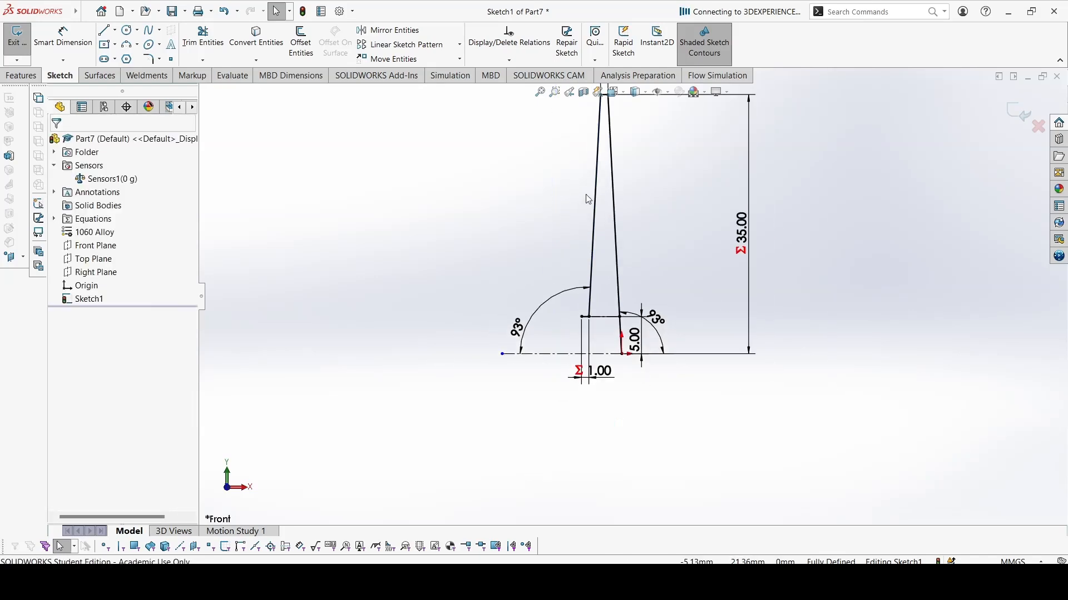
{"action": "scroll", "coordinate": [619, 170], "scroll_direction": "down", "scroll_amount": 2}
{"action": "scroll", "coordinate": [638, 222], "scroll_direction": "up", "scroll_amount": 2}
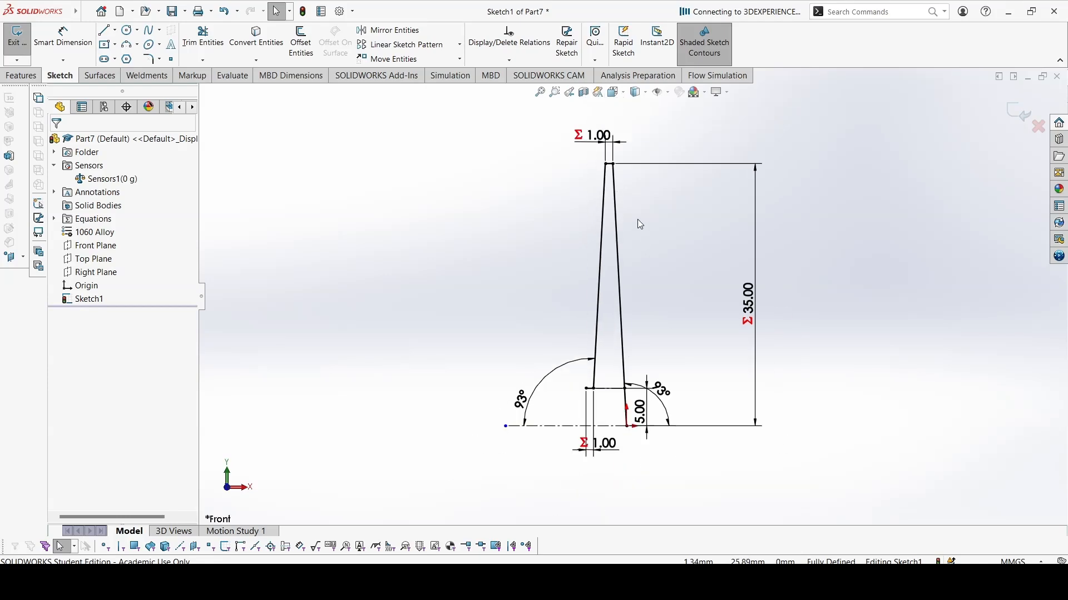
{"action": "mouse_move", "coordinate": [647, 205]}
{"action": "left_mouse_down"}
{"action": "mouse_move", "coordinate": [610, 169]}
{"action": "mouse_move", "coordinate": [615, 156]}
{"action": "left_mouse_up"}
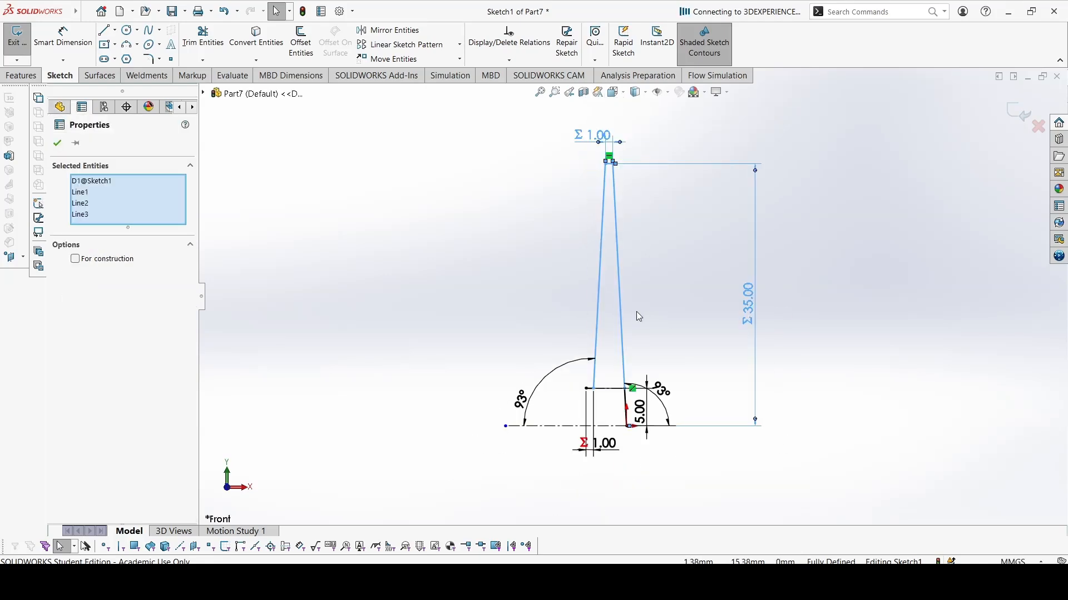
{"action": "scroll", "coordinate": [636, 311], "scroll_direction": "down", "scroll_amount": 2}
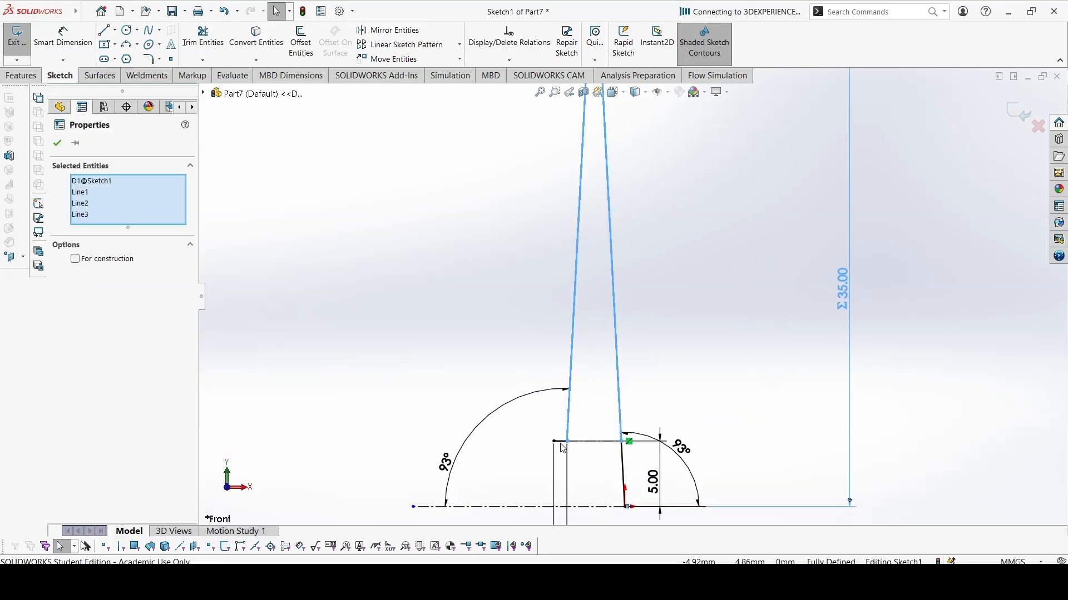
{"action": "left_click", "coordinate": [404, 44]}
{"action": "scroll", "coordinate": [507, 289], "scroll_direction": "up", "scroll_amount": 3}
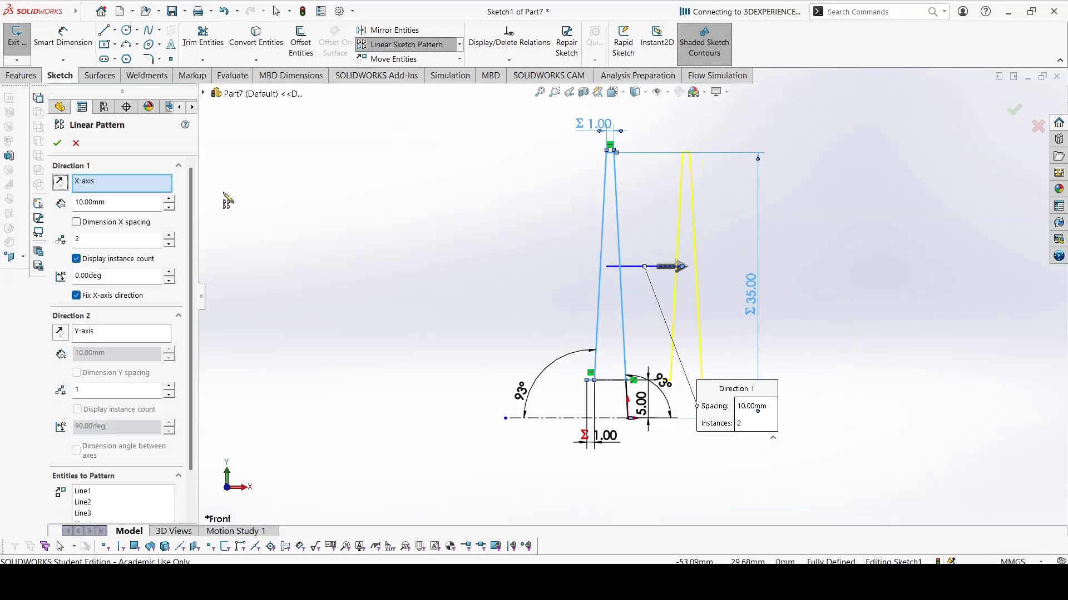
{"action": "left_click", "coordinate": [60, 182]}
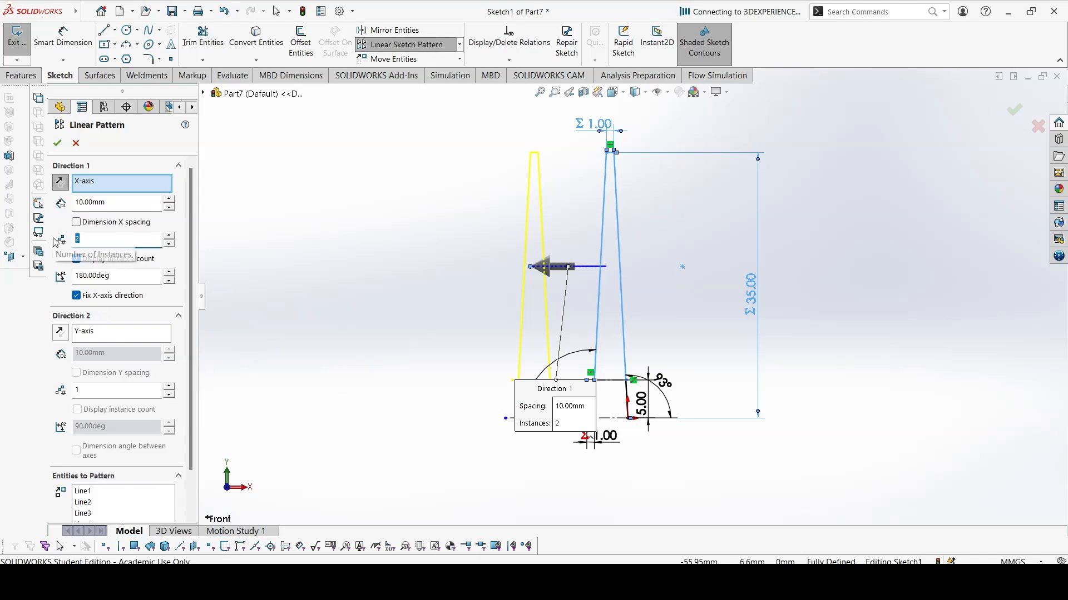
{"action": "type", "text": "1"}
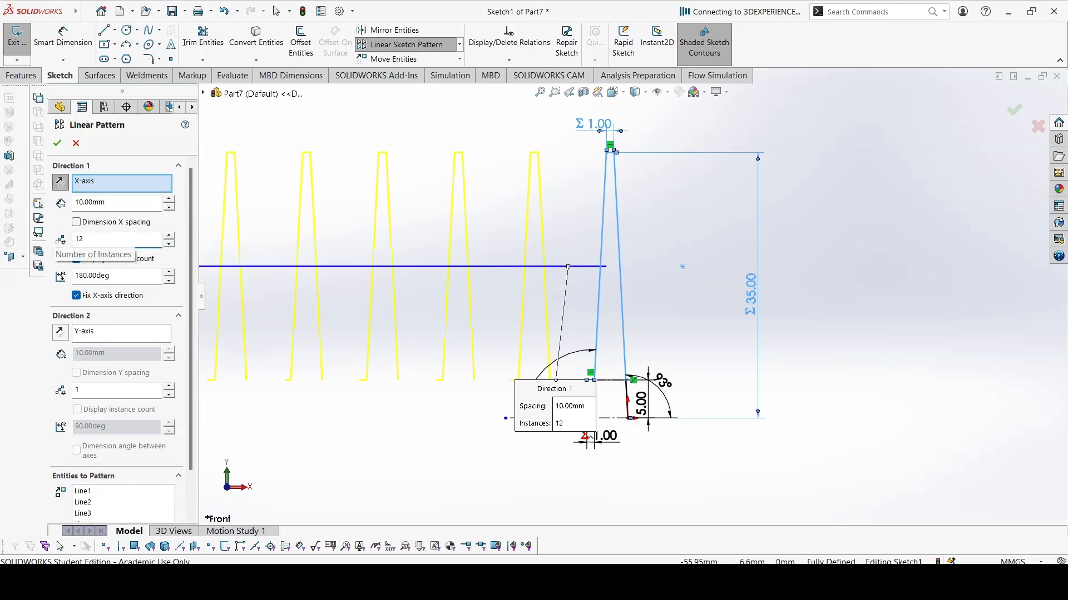
{"action": "left_click", "coordinate": [57, 143]}
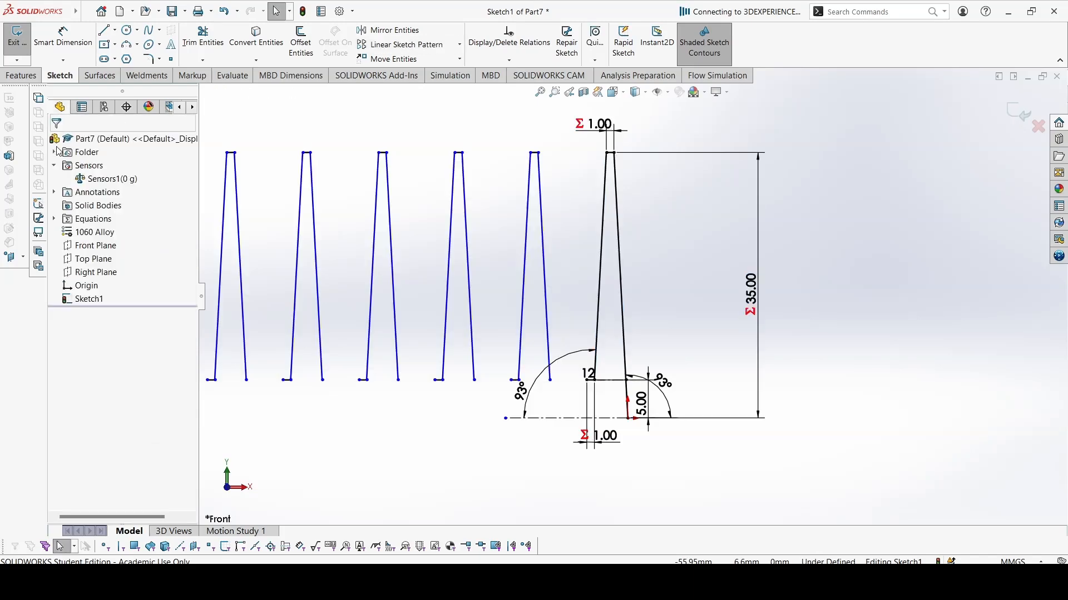
- Join the first patterned copy's lower right endpoint to the free left end of the original short lower line
{"action": "scroll", "coordinate": [546, 417], "scroll_direction": "down", "scroll_amount": 2}
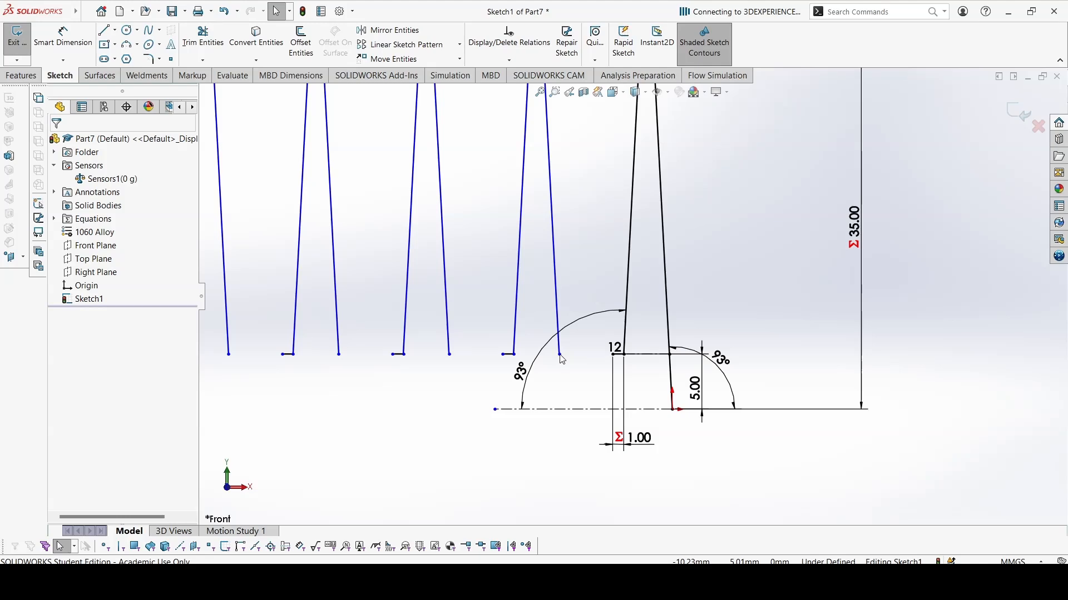
{"action": "left_click_drag", "start_coordinate": [560, 355], "coordinate": [612, 361]}
{"action": "scroll", "coordinate": [525, 254], "scroll_direction": "up", "scroll_amount": 2}
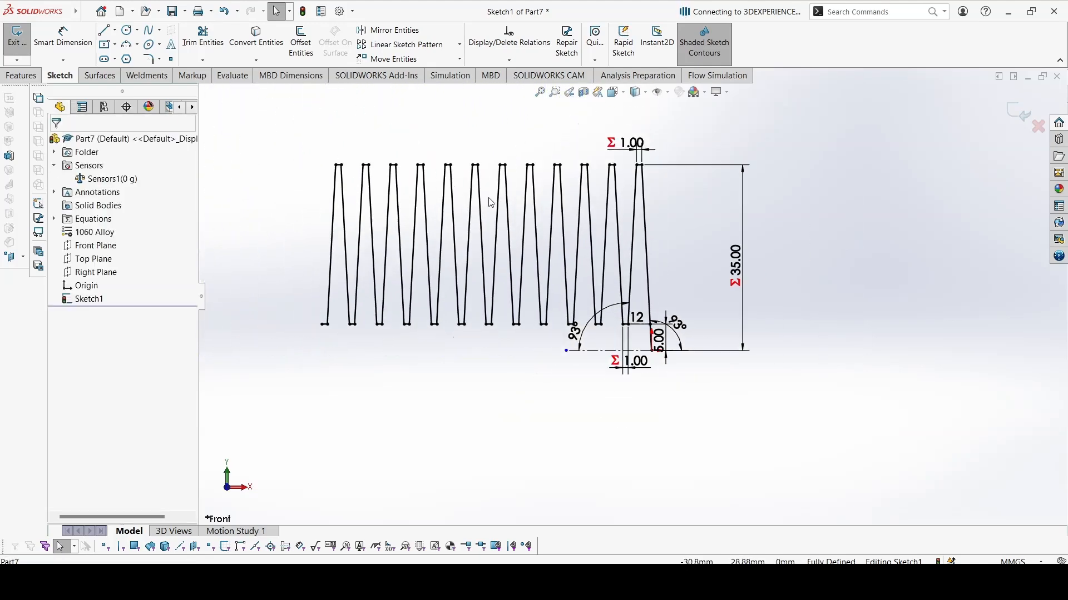
- Trim away the short horizontal stub at the far left end of the patterned profile
{"action": "scroll", "coordinate": [344, 285], "scroll_direction": "down", "scroll_amount": 3}
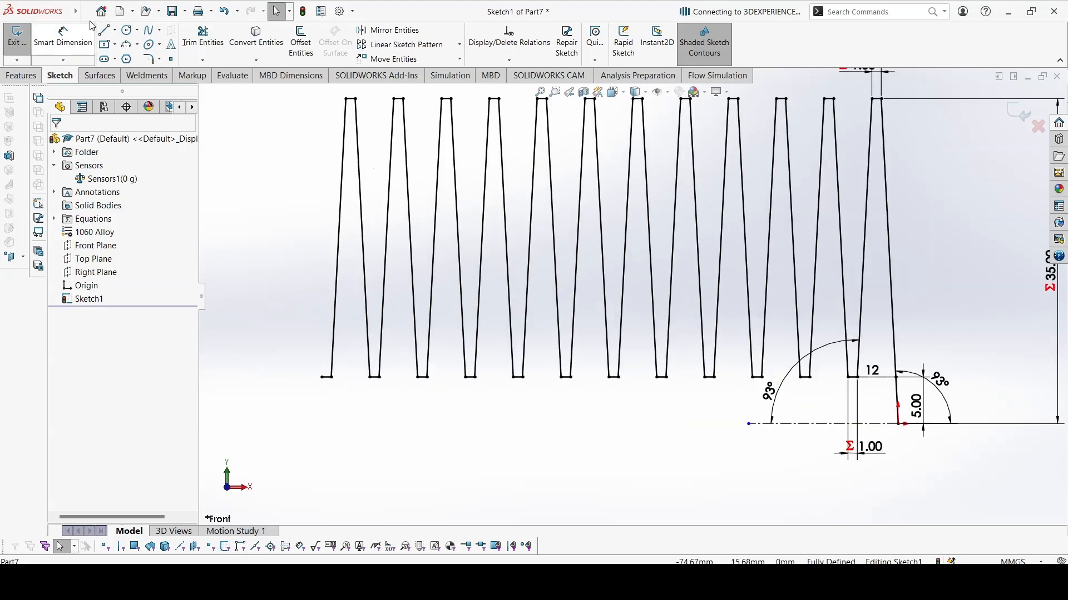
{"action": "left_click", "coordinate": [202, 40]}
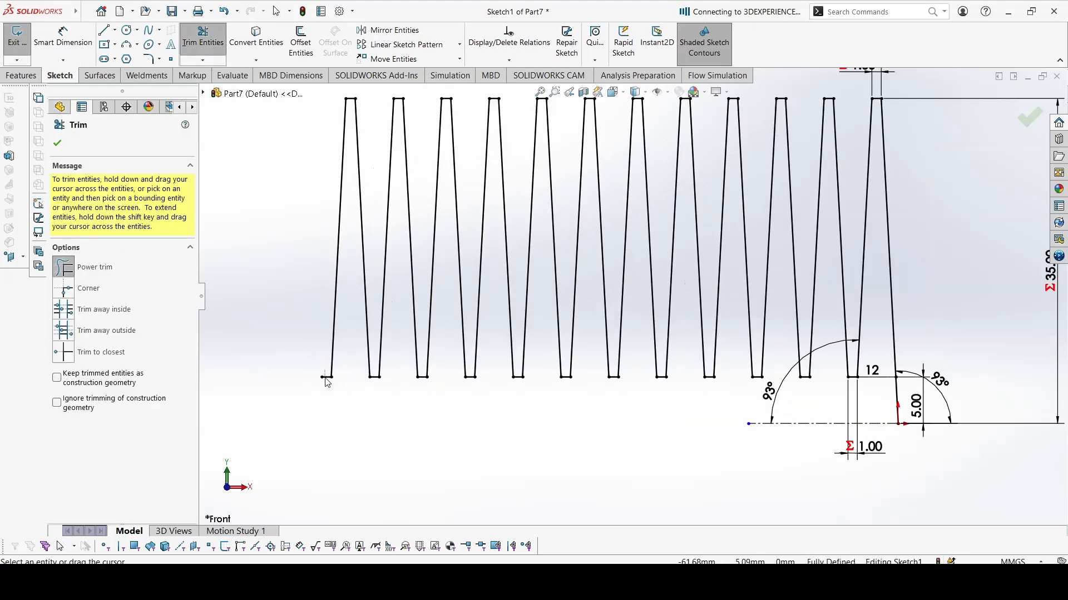
{"action": "key", "text": "Escape"}
- Close the fin profile with a line extending the far left sloped edge to the base level and a horizontal line back to the origin
{"action": "key", "text": "l"}
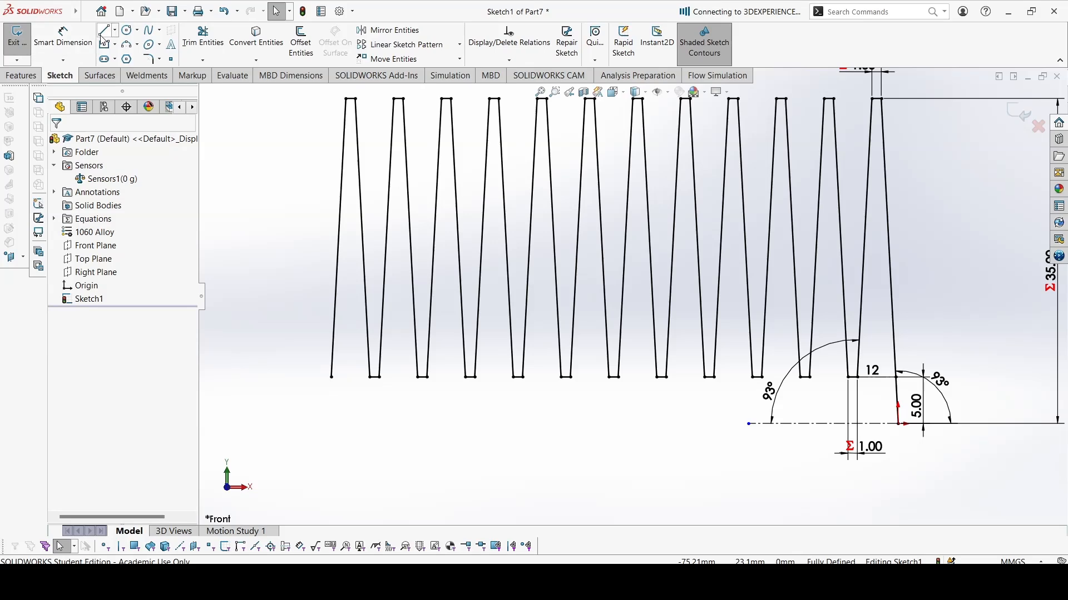
{"action": "left_click", "coordinate": [332, 378]}
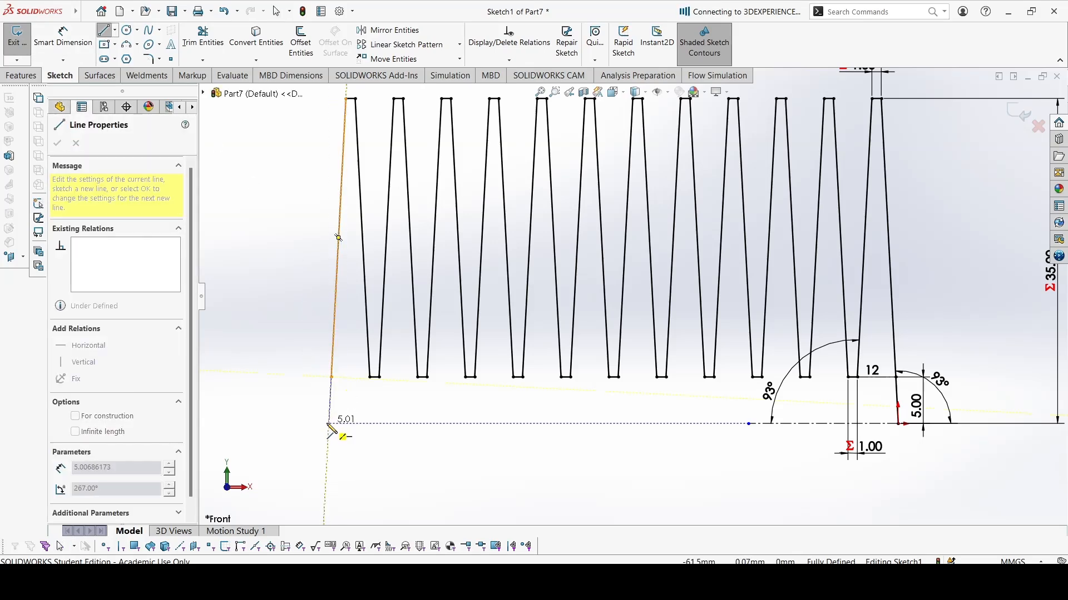
{"action": "left_click", "coordinate": [329, 424]}
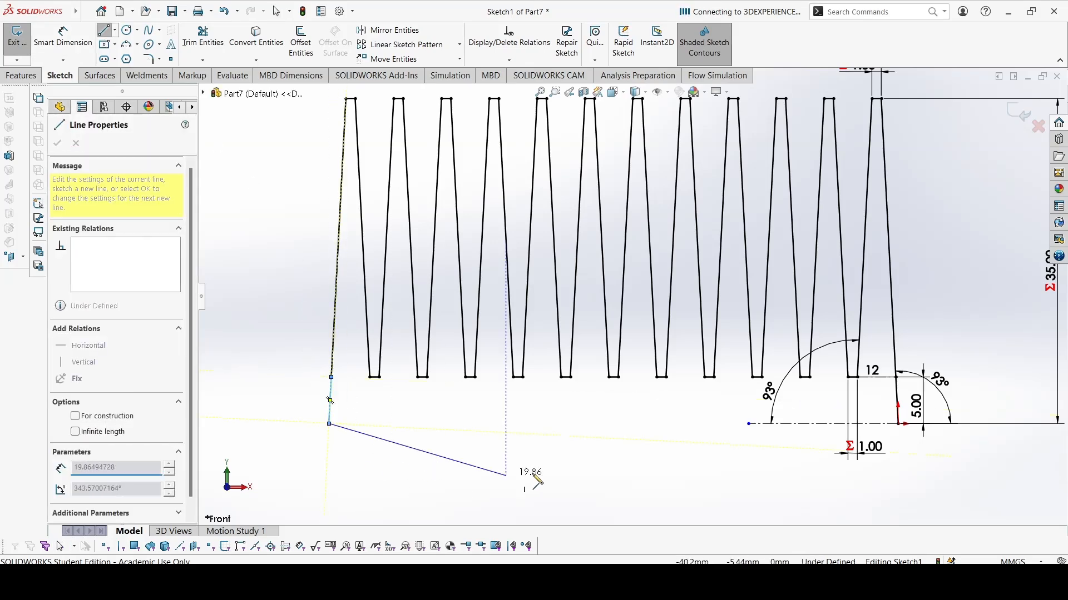
{"action": "left_click", "coordinate": [898, 424]}
{"action": "key", "text": "Escape"}
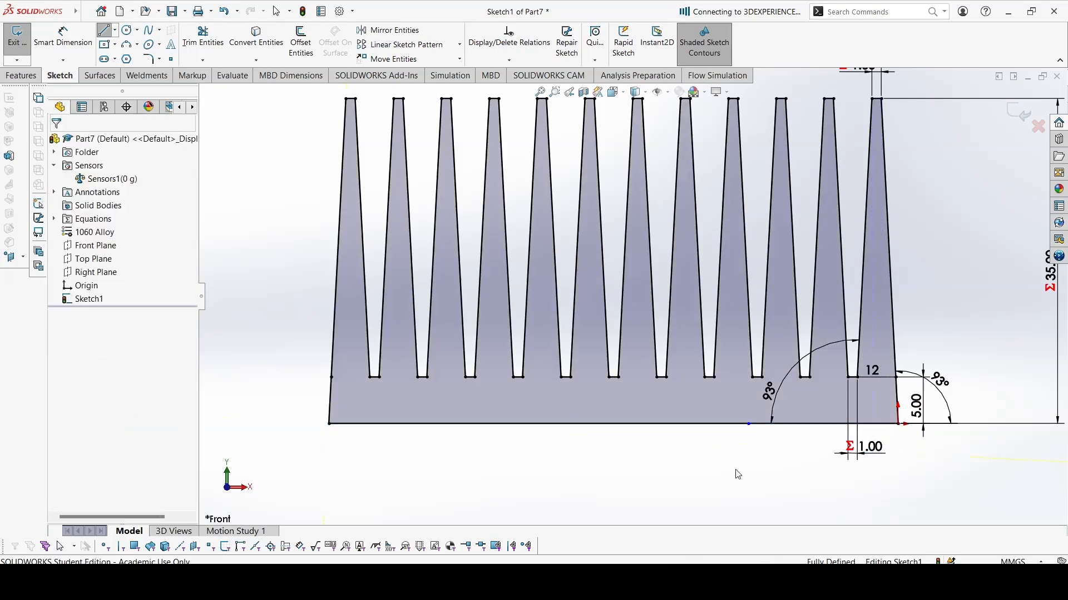
- Extrude the closed fin profile as a Mid Plane boss with its depth linked to global variable B
{"action": "key", "text": "f"}
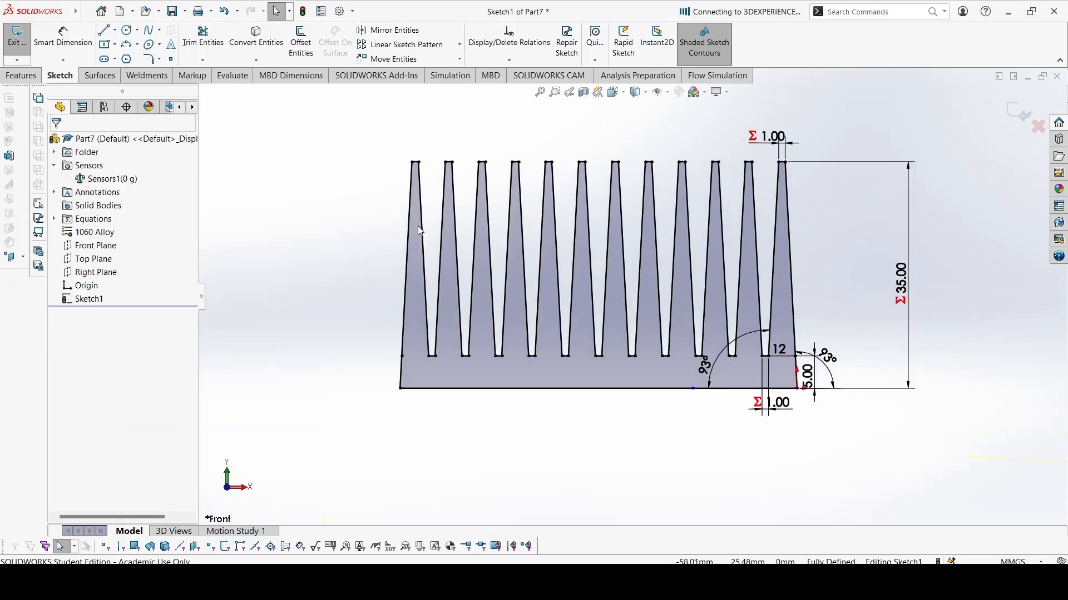
{"action": "left_click", "coordinate": [21, 75]}
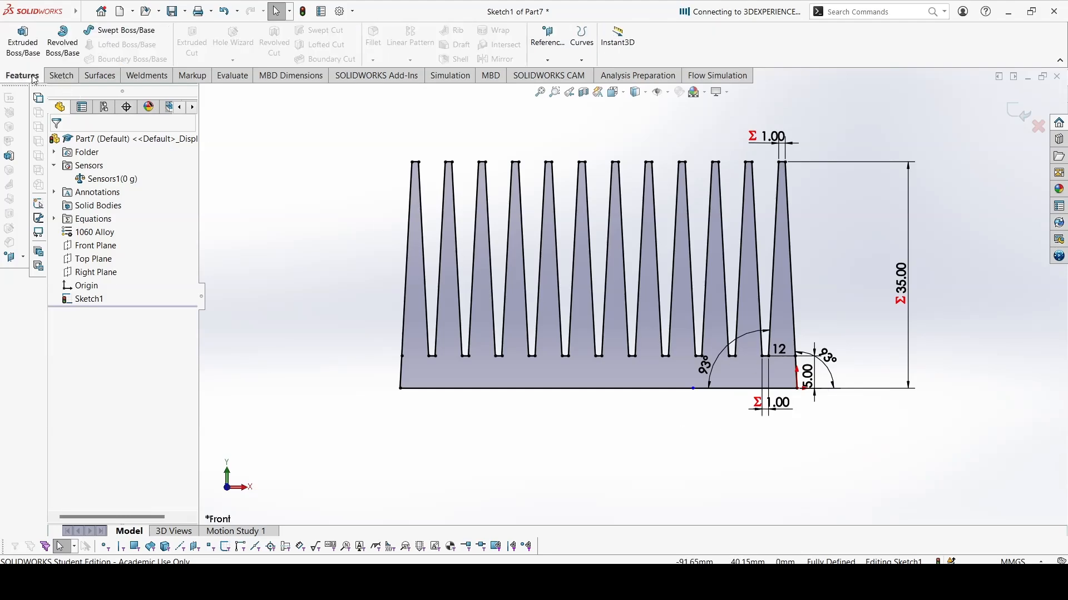
{"action": "left_click", "coordinate": [23, 43]}
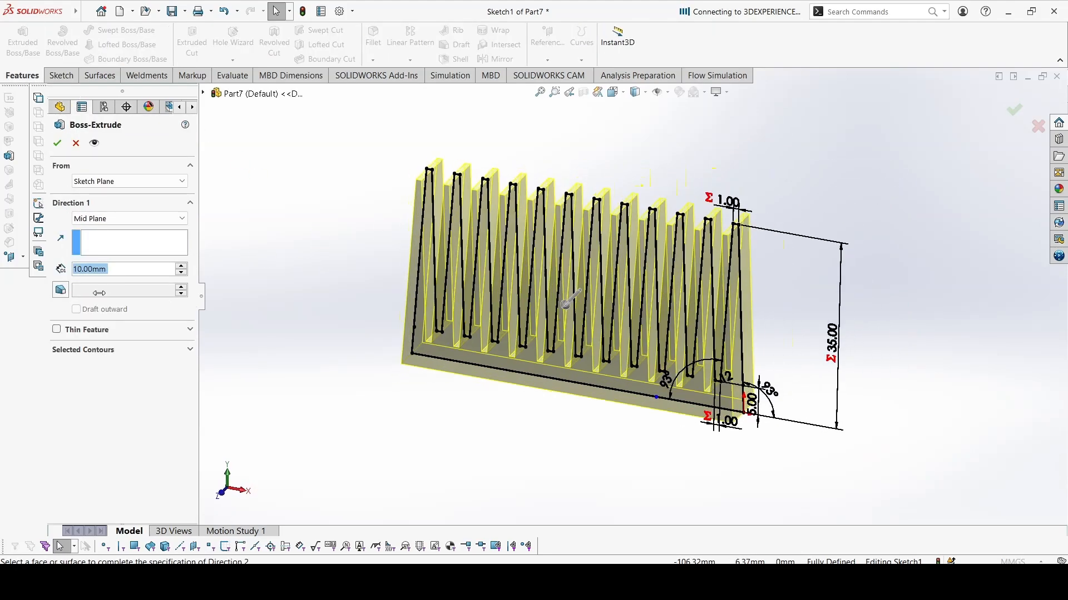
{"action": "type", "text": "="}
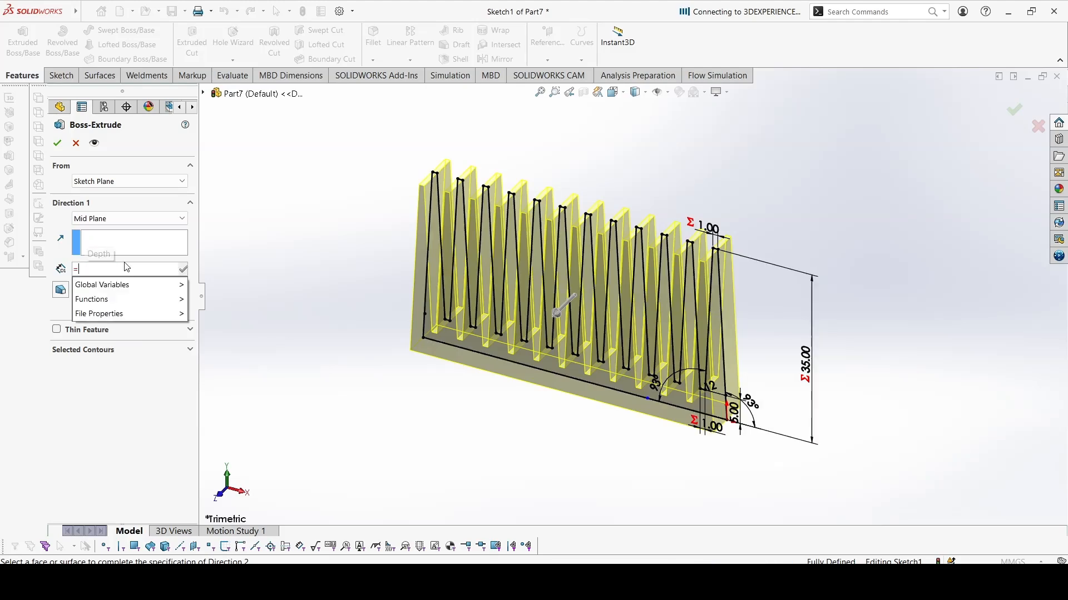
{"action": "type", "text": "\"B"}
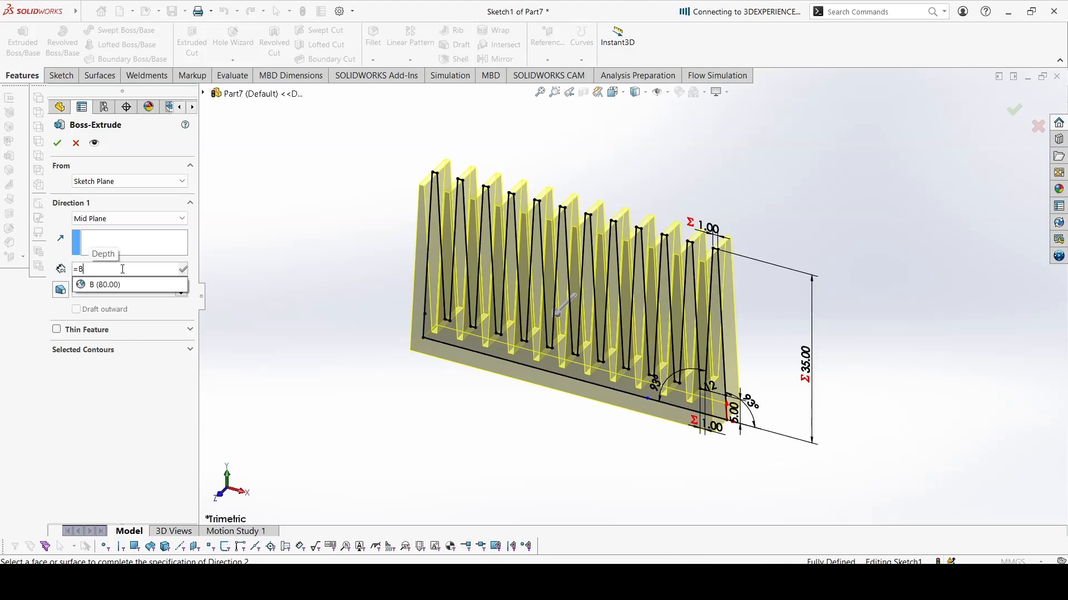
{"action": "left_click", "coordinate": [128, 289]}
{"action": "key", "text": "Return"}
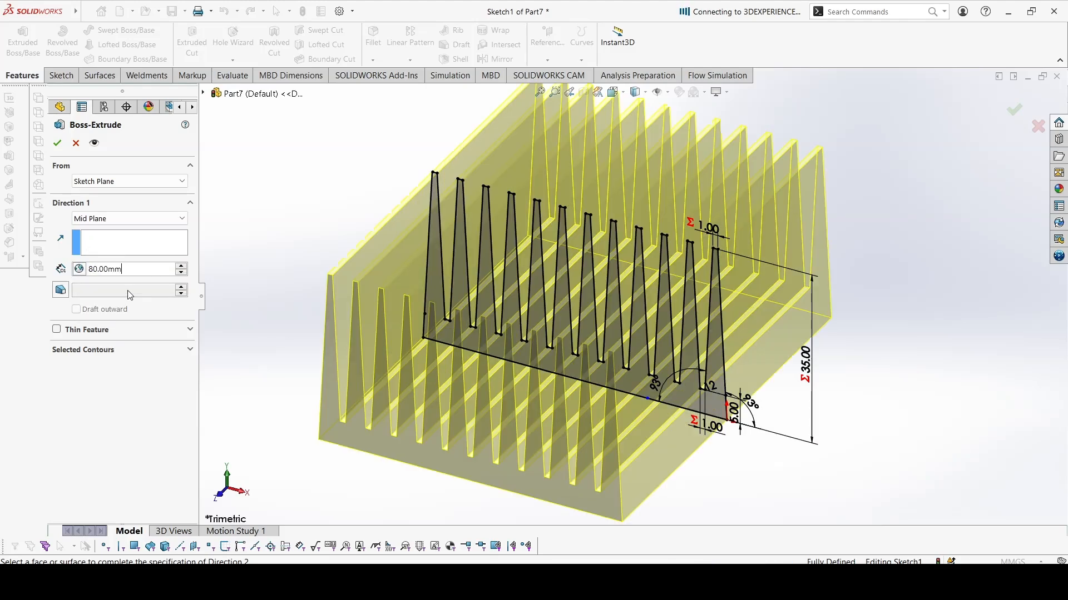
{"action": "key", "text": "Return"}
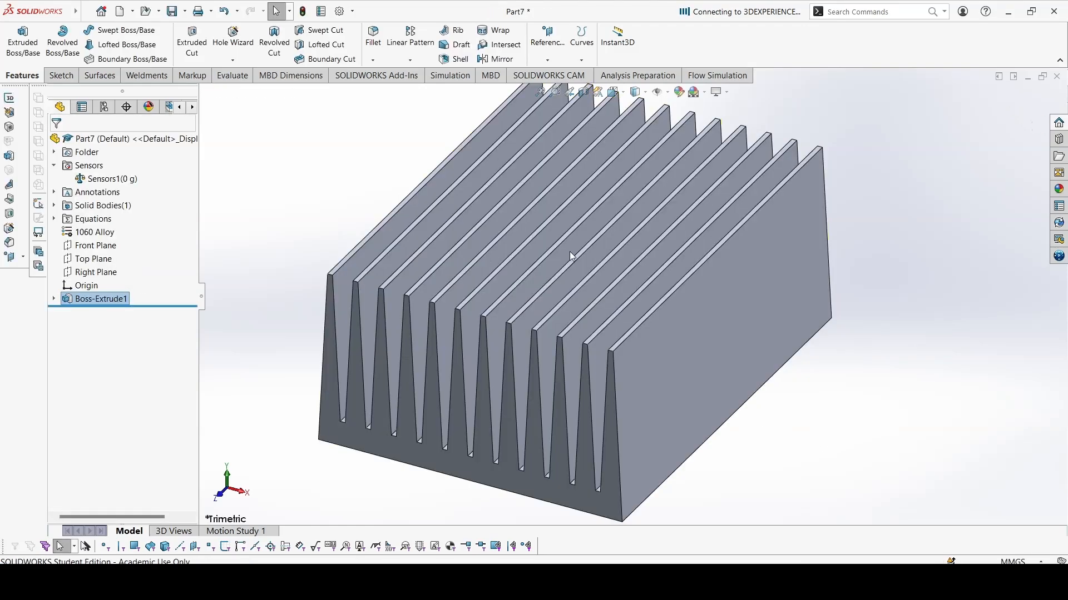
- Update the mass sensor for the extruded part
{"action": "scroll", "coordinate": [571, 256], "scroll_direction": "up", "scroll_amount": 3}
{"action": "middle_click_drag", "start_coordinate": [565, 405], "coordinate": [216, 201]}
{"action": "right_click", "coordinate": [128, 182]}
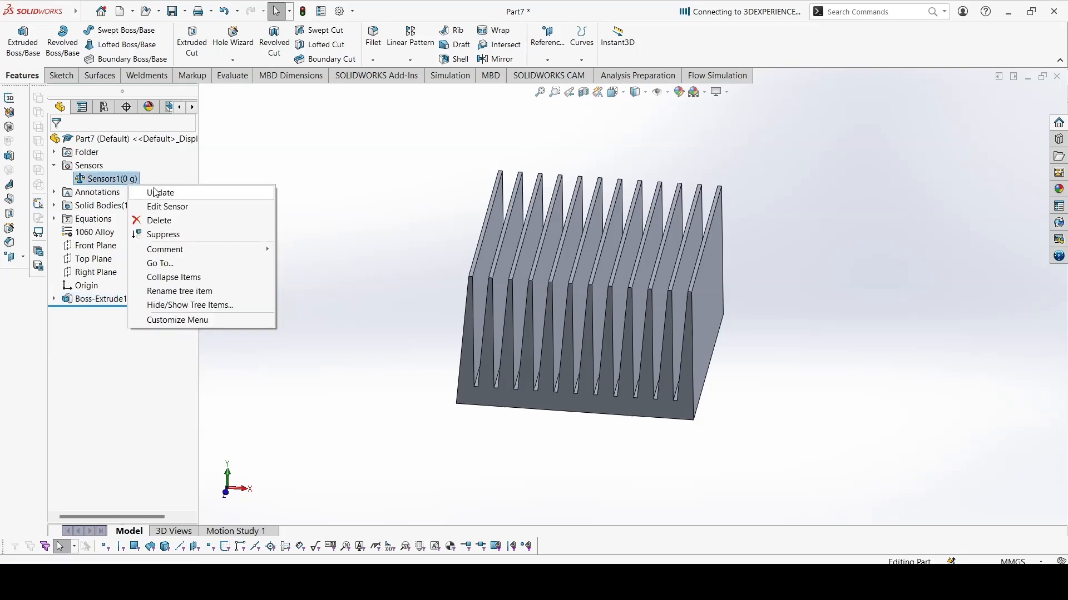
{"action": "left_click", "coordinate": [162, 190]}
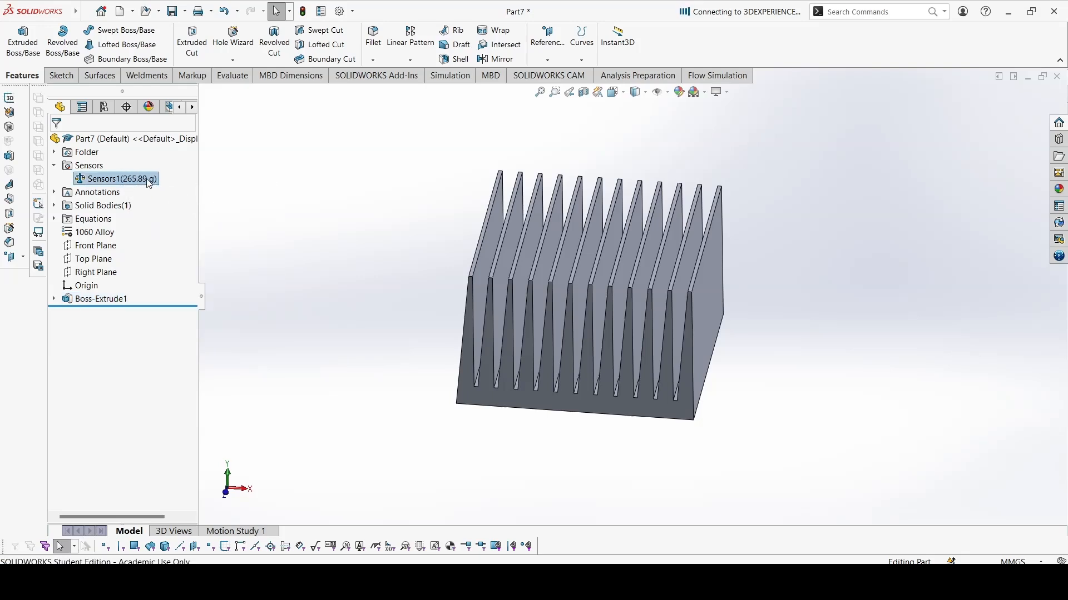
- Switch to the practice package PDF, check the Section C Problem 2 answers, and return to SOLIDWORKS
{"action": "left_click", "coordinate": [657, 582]}
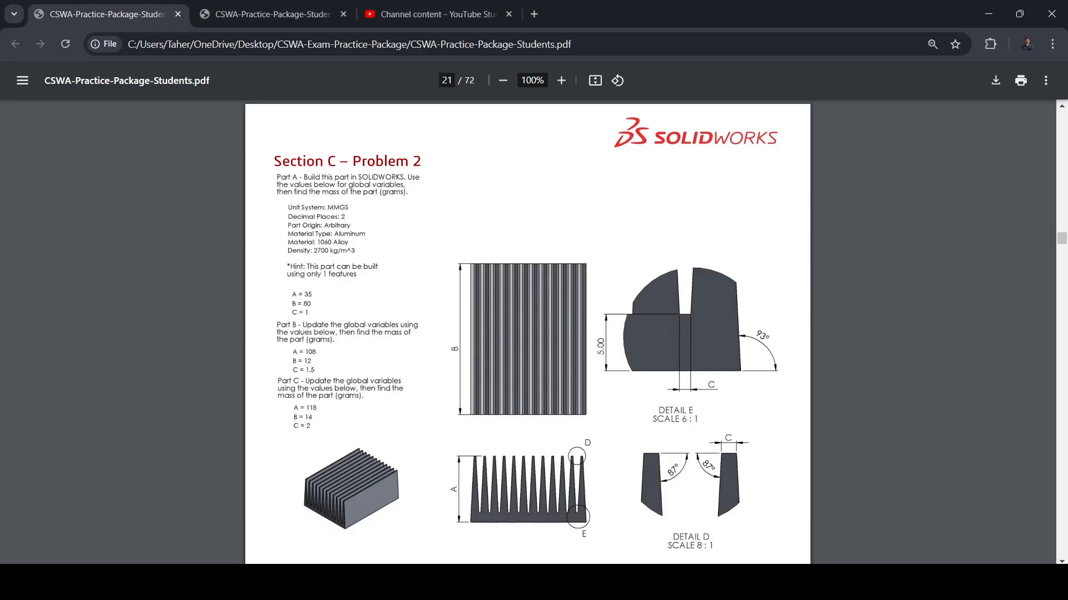
{"action": "left_click", "coordinate": [311, 15]}
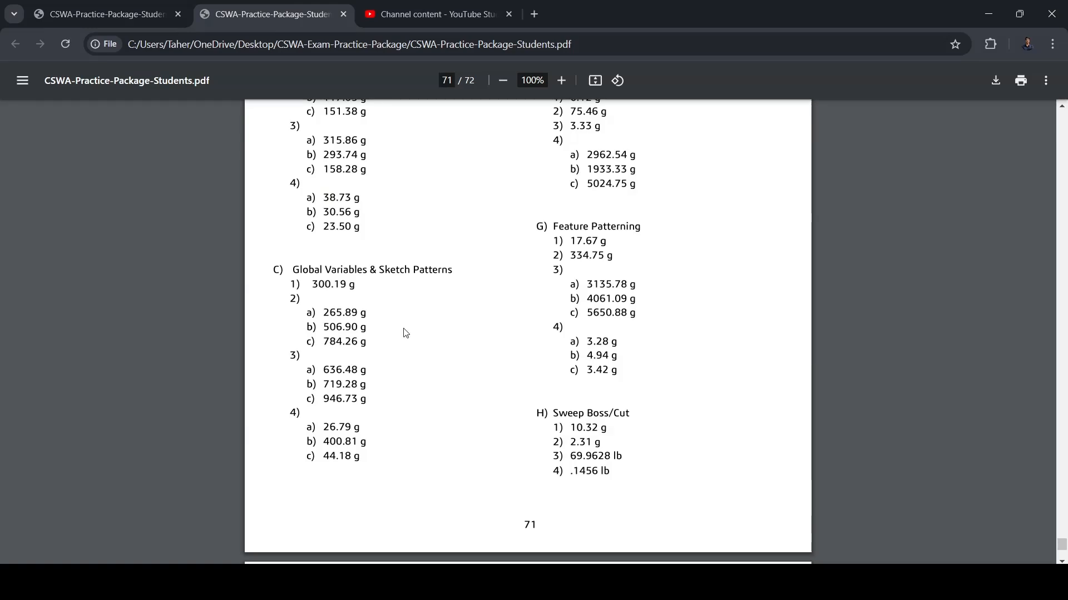
{"action": "key", "text": "alt+Tab"}
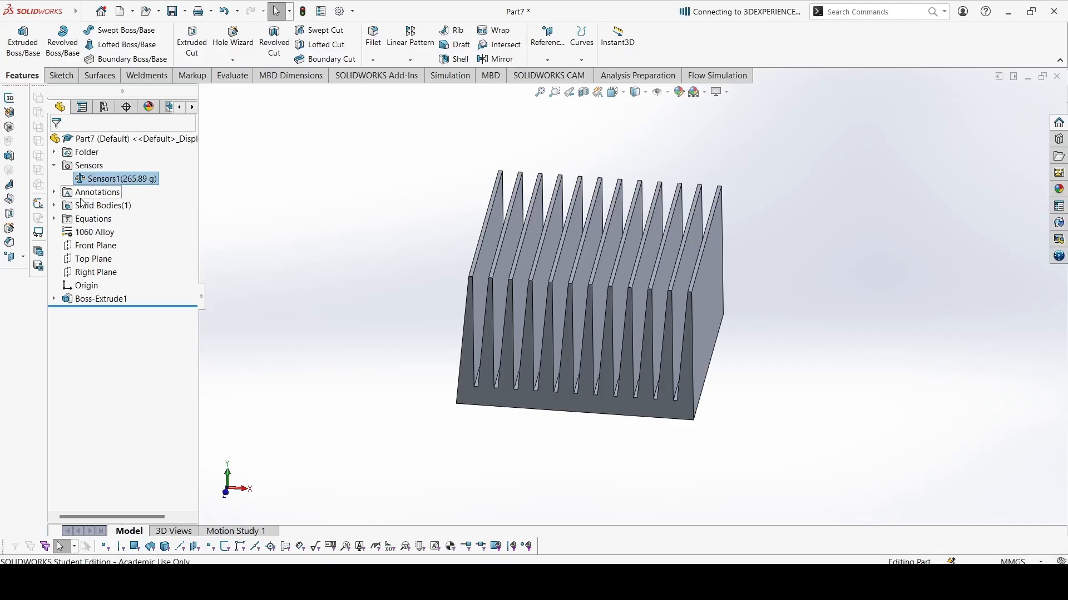
- Open the equations manager and set global variable A to 108
{"action": "right_click", "coordinate": [88, 219]}
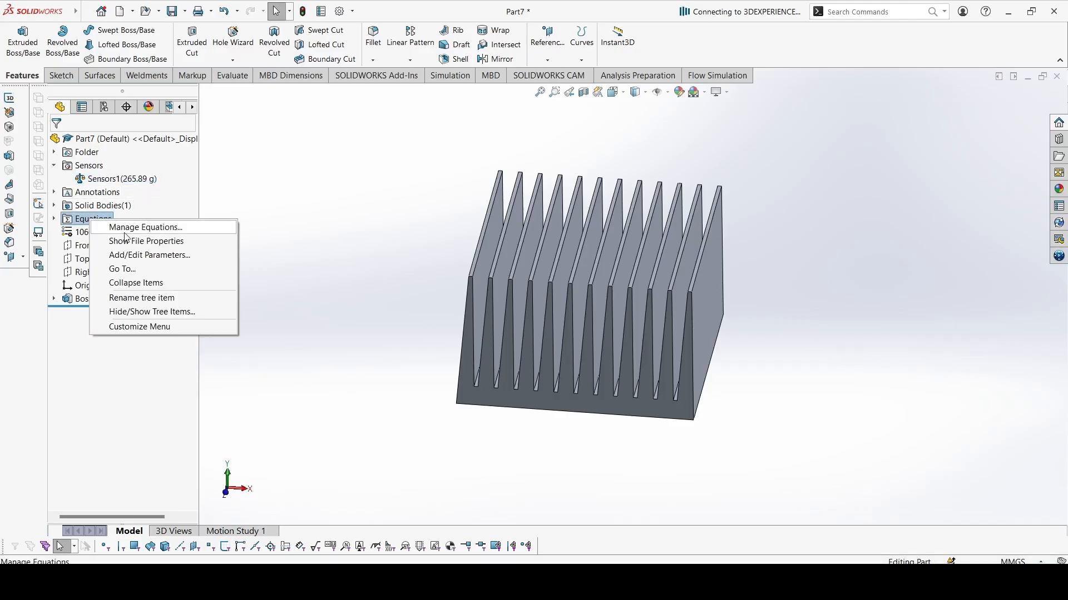
{"action": "left_click", "coordinate": [129, 227]}
{"action": "left_click", "coordinate": [315, 302]}
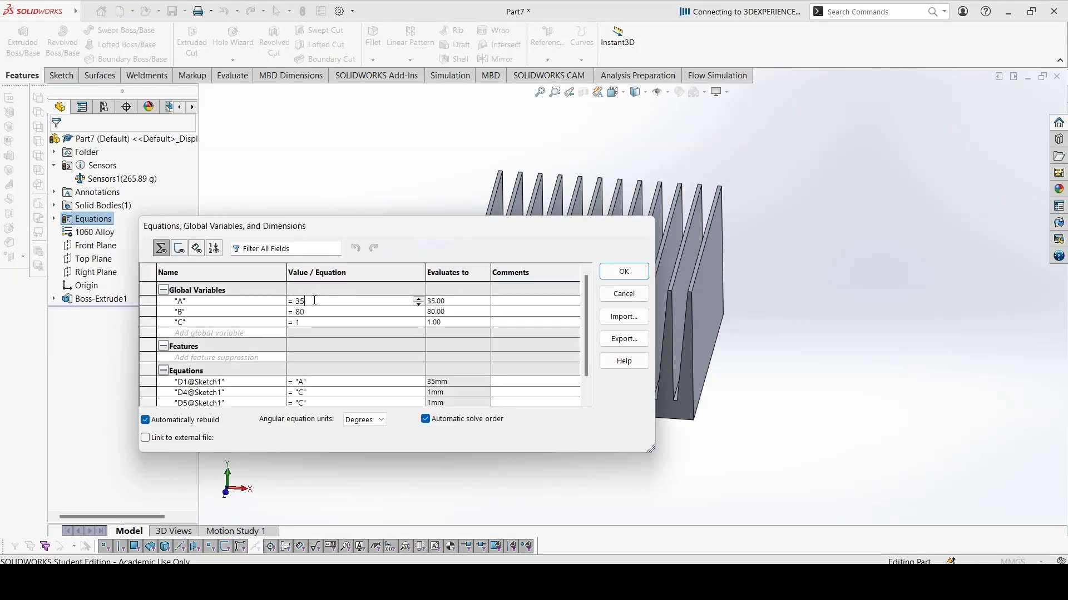
{"action": "key", "text": "BackSpace"}
{"action": "key", "text": "BackSpace"}
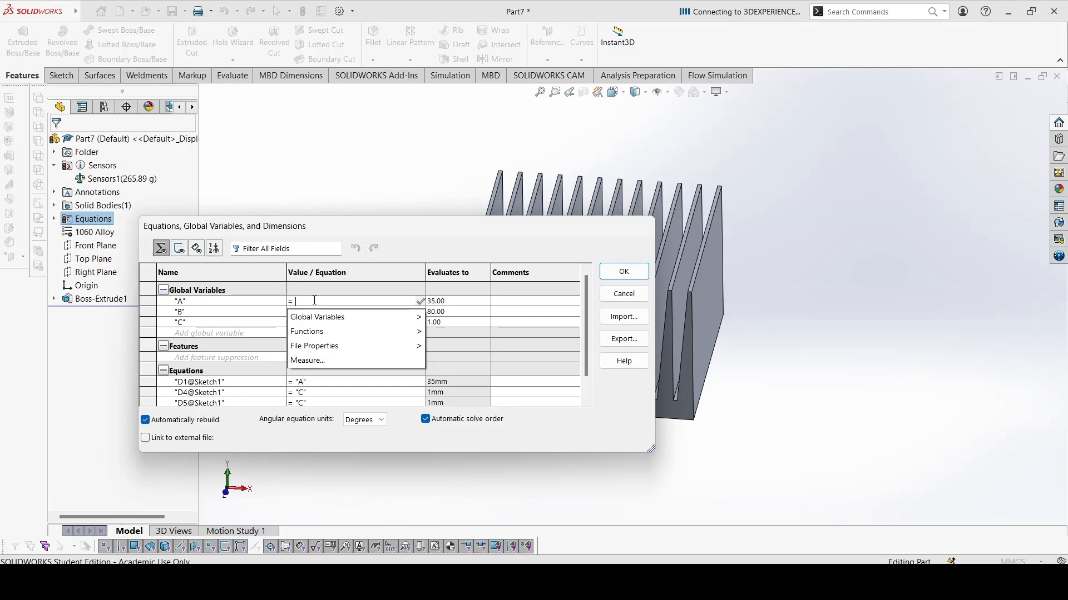
{"action": "type", "text": "108"}
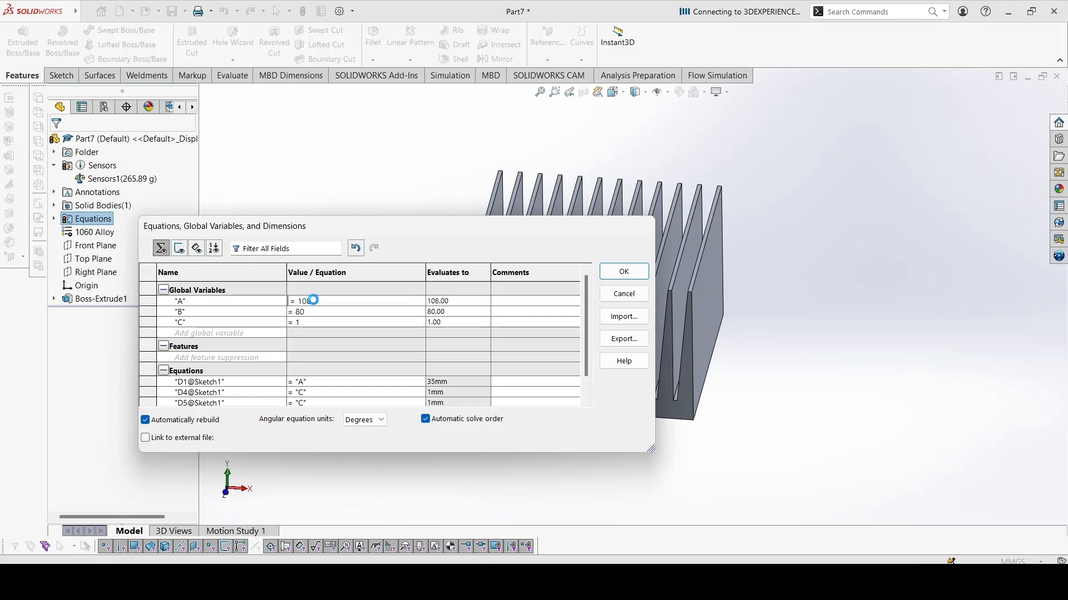
- Set global variable B to 12 and C to 1.5, and apply the equations
{"action": "left_click", "coordinate": [311, 312]}
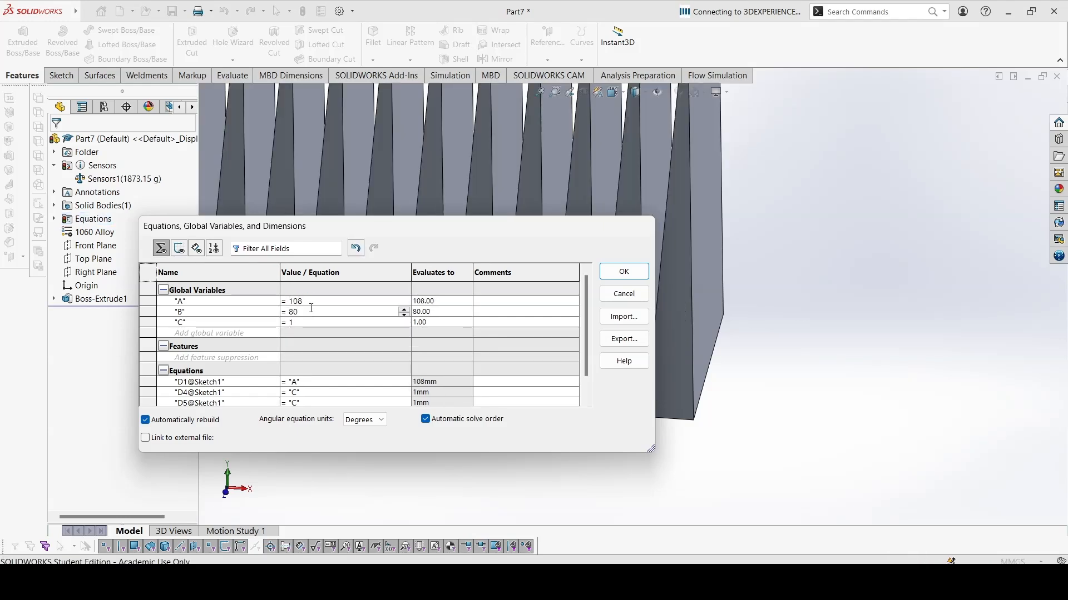
{"action": "key", "text": "BackSpace"}
{"action": "key", "text": "BackSpace"}
{"action": "type", "text": "12"}
{"action": "key", "text": "Return"}
{"action": "left_click", "coordinate": [307, 322]}
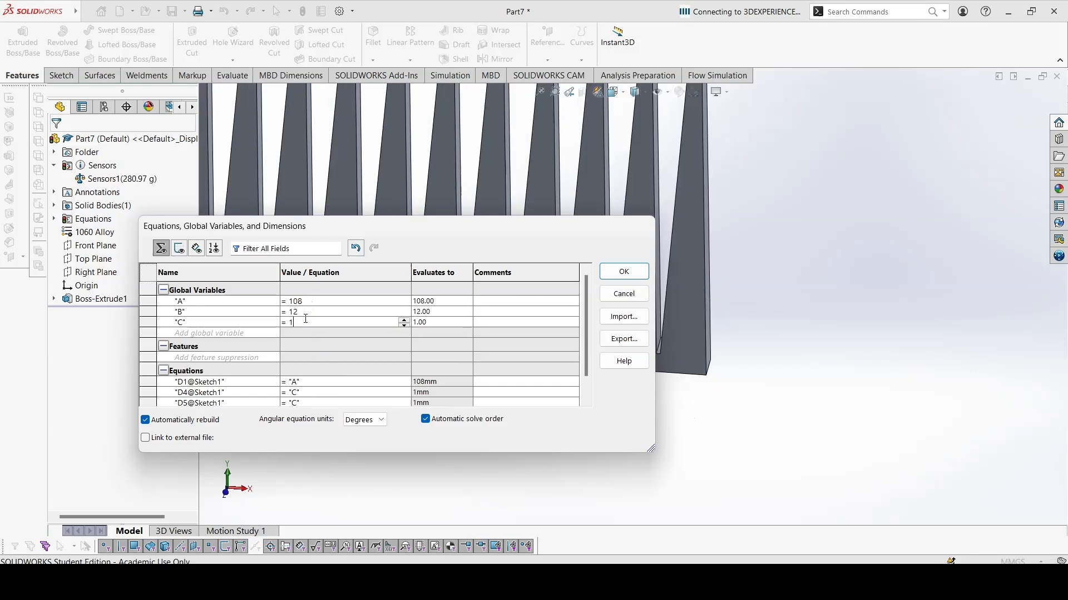
{"action": "type", "text": ".5"}
{"action": "key", "text": "Return"}
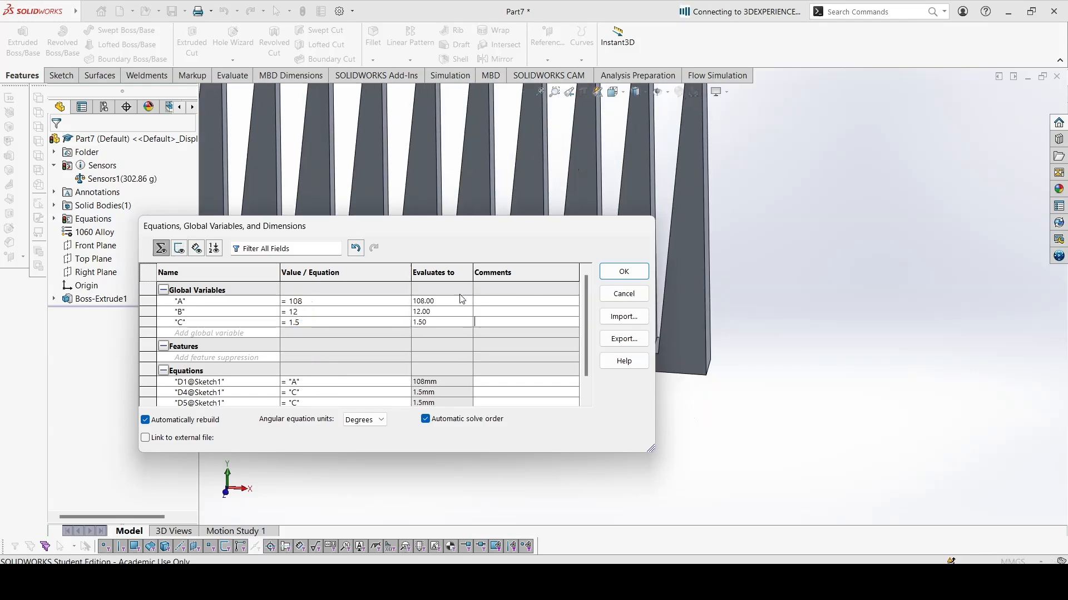
{"action": "left_click", "coordinate": [619, 272]}
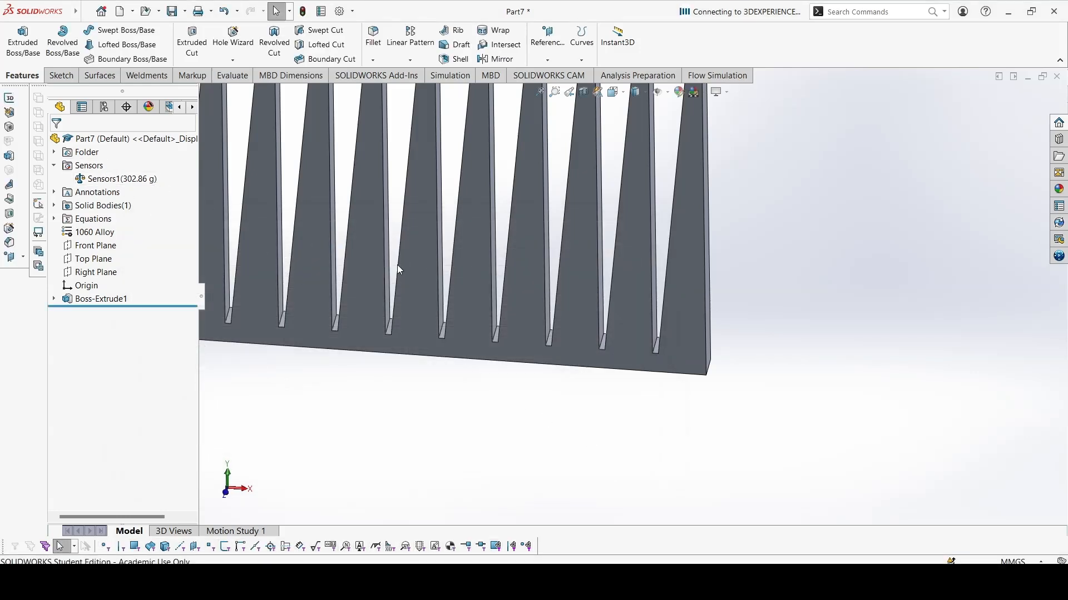
- Reopen the equations manager and set global variable A to 118
{"action": "scroll", "coordinate": [397, 264], "scroll_direction": "up", "scroll_amount": 3}
{"action": "mouse_move", "coordinate": [554, 235]}
{"action": "middle_mouse_down"}
{"action": "mouse_move", "coordinate": [539, 223]}
{"action": "mouse_move", "coordinate": [551, 250]}
{"action": "middle_mouse_up"}
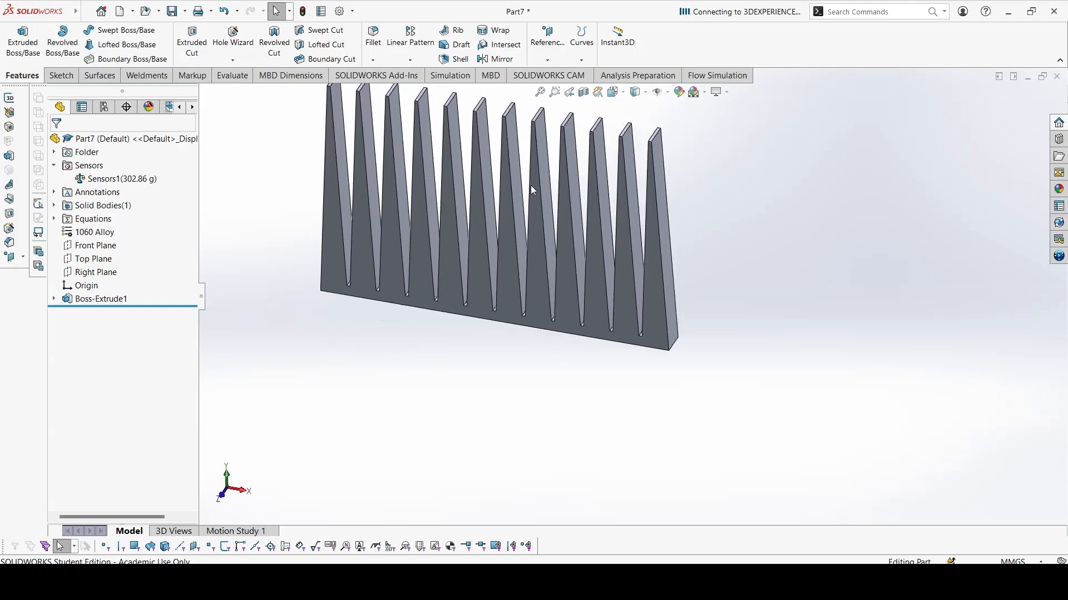
{"action": "scroll", "coordinate": [530, 185], "scroll_direction": "up", "scroll_amount": 1}
{"action": "scroll", "coordinate": [509, 173], "scroll_direction": "down", "scroll_amount": 1}
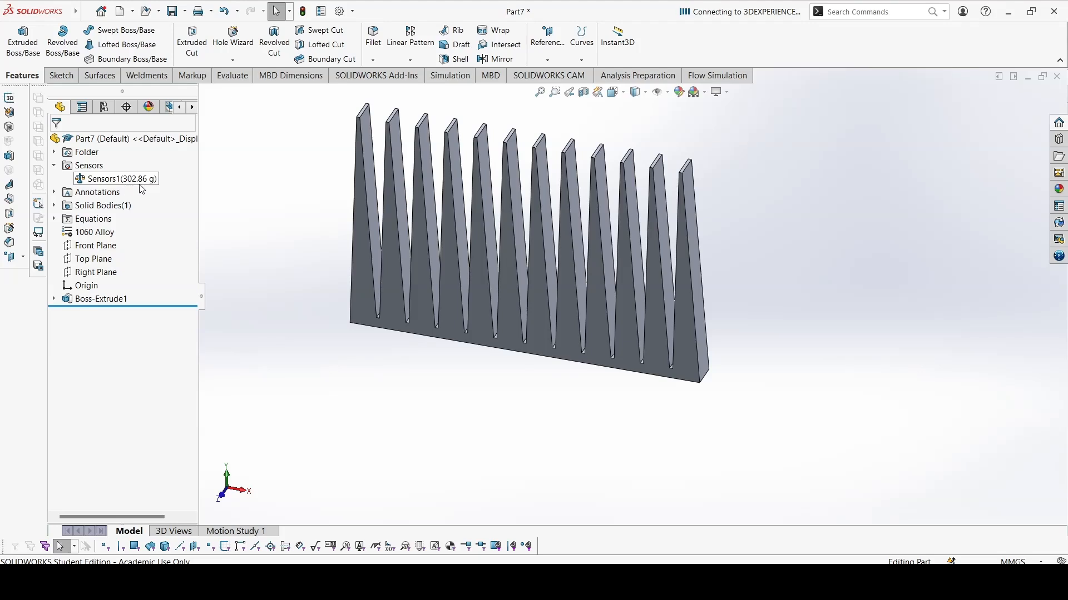
{"action": "right_click", "coordinate": [97, 219]}
{"action": "left_click", "coordinate": [142, 222]}
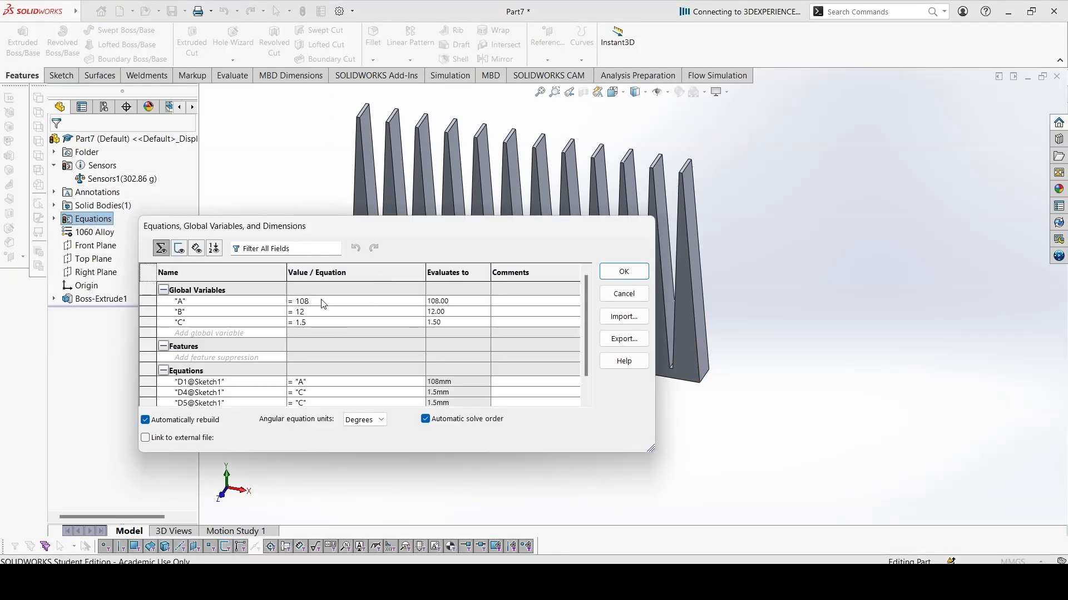
{"action": "left_click", "coordinate": [321, 301]}
{"action": "key", "text": "BackSpace"}
{"action": "key", "text": "BackSpace"}
{"action": "key", "text": "BackSpace"}
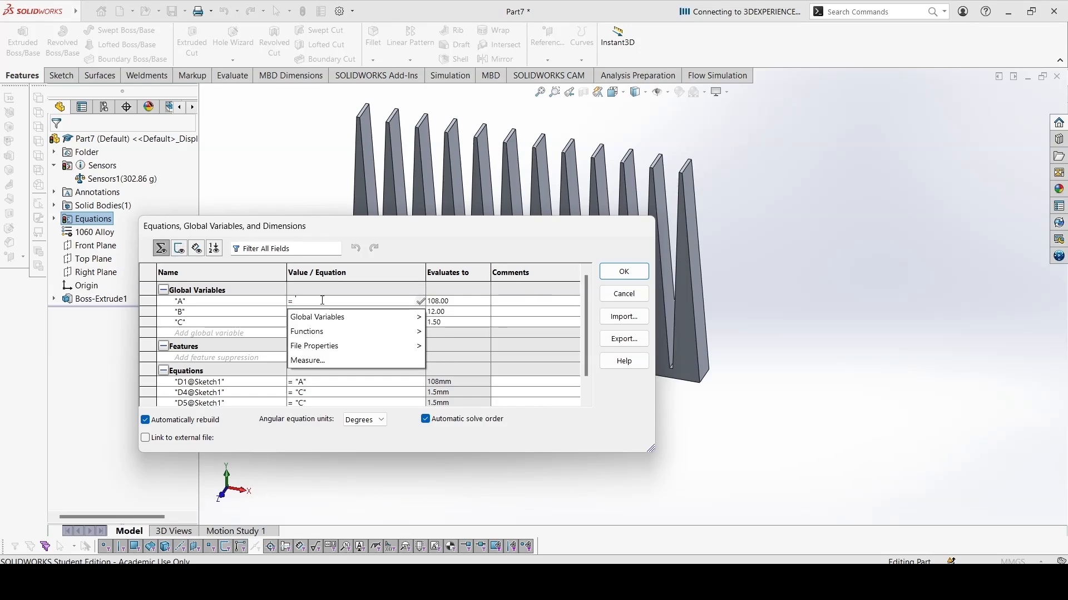
{"action": "type", "text": "118"}
{"action": "key", "text": "Tab"}
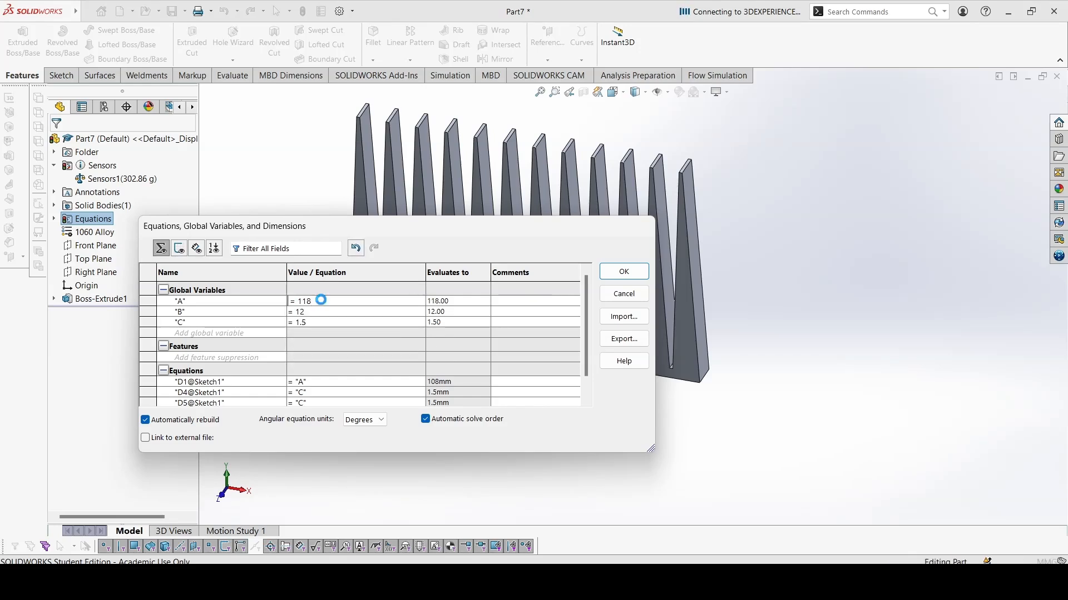
- Set global variable B to 14 and C to 2, and apply the equations
{"action": "left_click", "coordinate": [320, 312]}
{"action": "key", "text": "BackSpace"}
{"action": "key", "text": "BackSpace"}
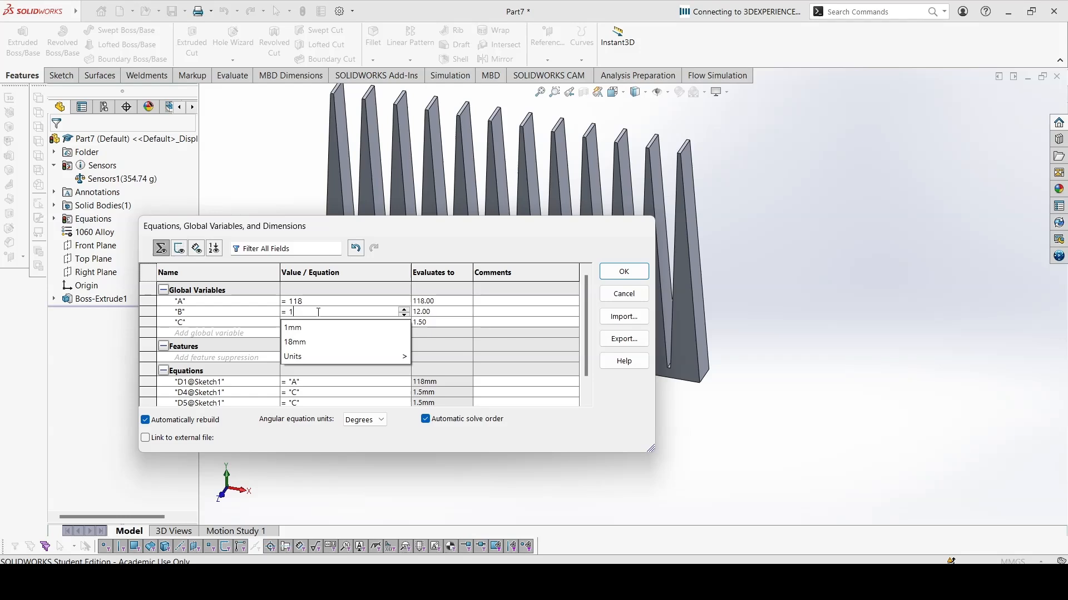
{"action": "type", "text": "14"}
{"action": "key", "text": "Tab"}
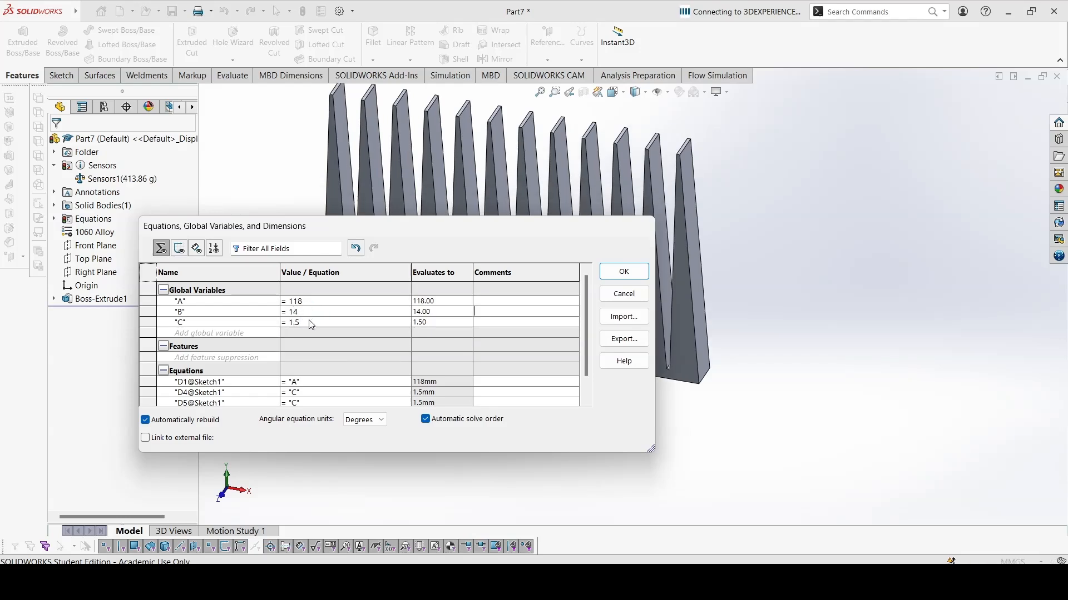
{"action": "left_click", "coordinate": [310, 321]}
{"action": "key", "text": "BackSpace"}
{"action": "key", "text": "BackSpace"}
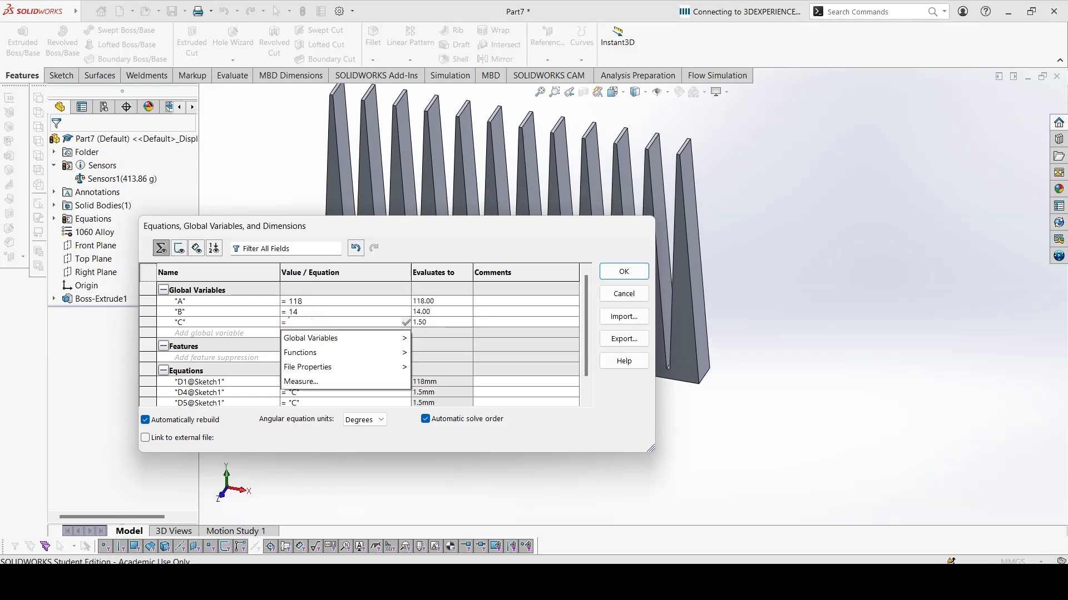
{"action": "type", "text": "2"}
{"action": "key", "text": "Tab"}
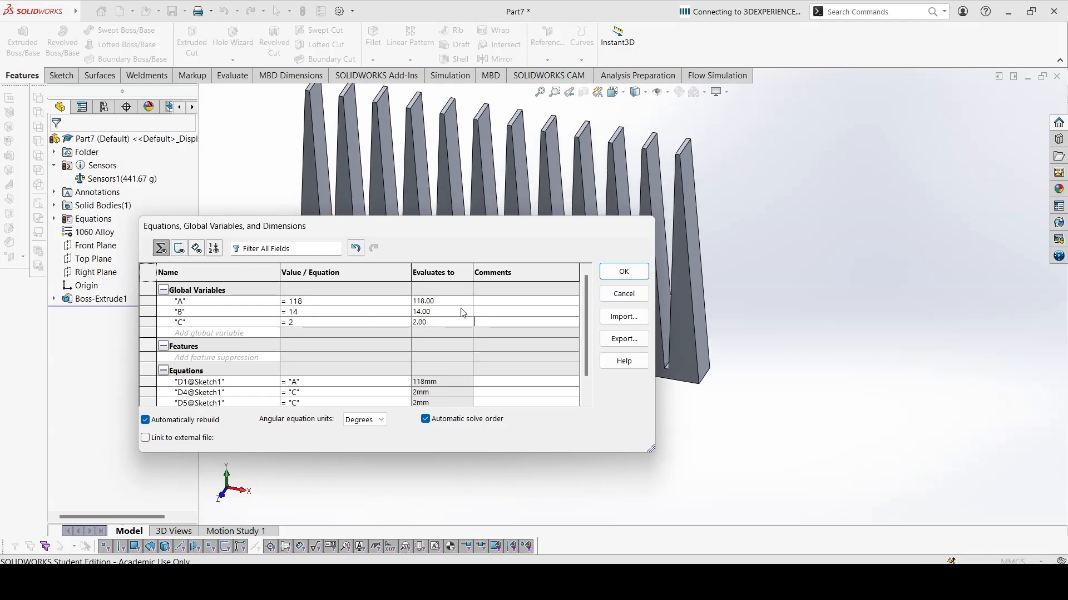
{"action": "left_click", "coordinate": [620, 272]}
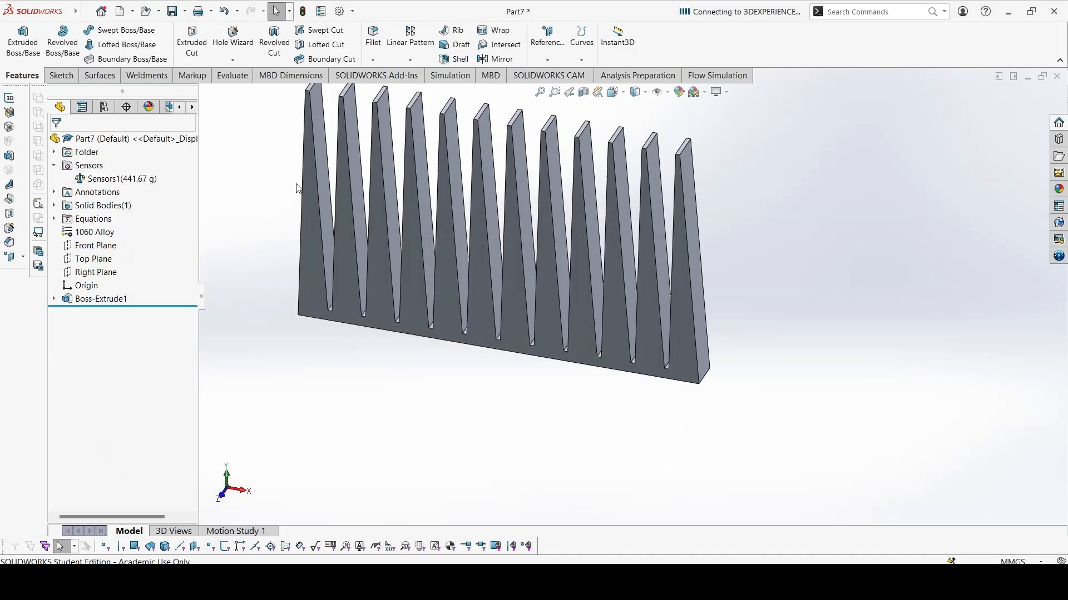
{"action": "scroll", "coordinate": [628, 200], "scroll_direction": "up", "scroll_amount": 3}
{"action": "scroll", "coordinate": [603, 228], "scroll_direction": "down", "scroll_amount": 3}
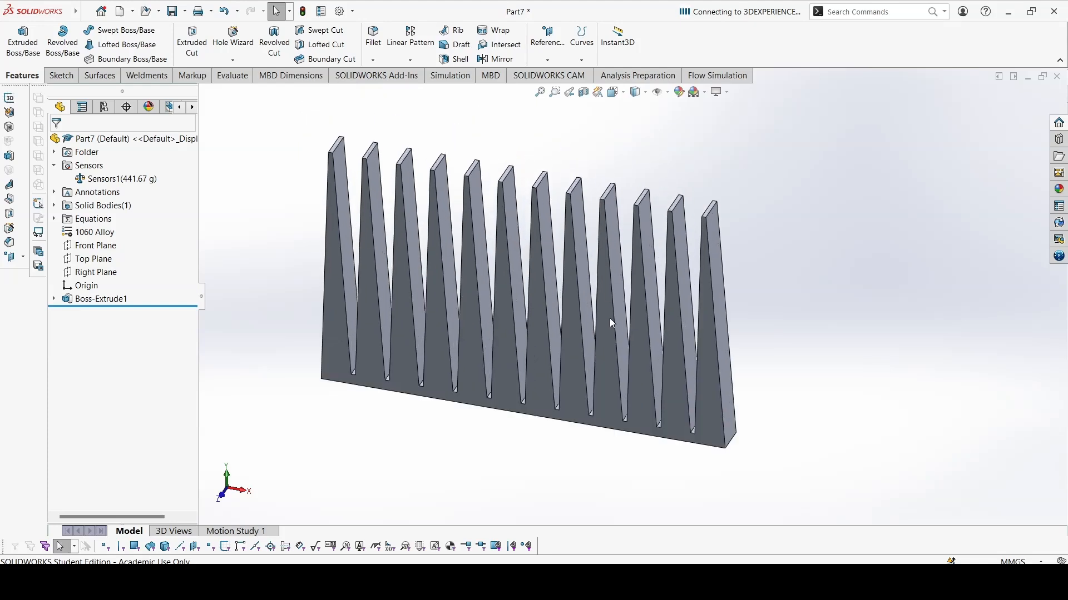